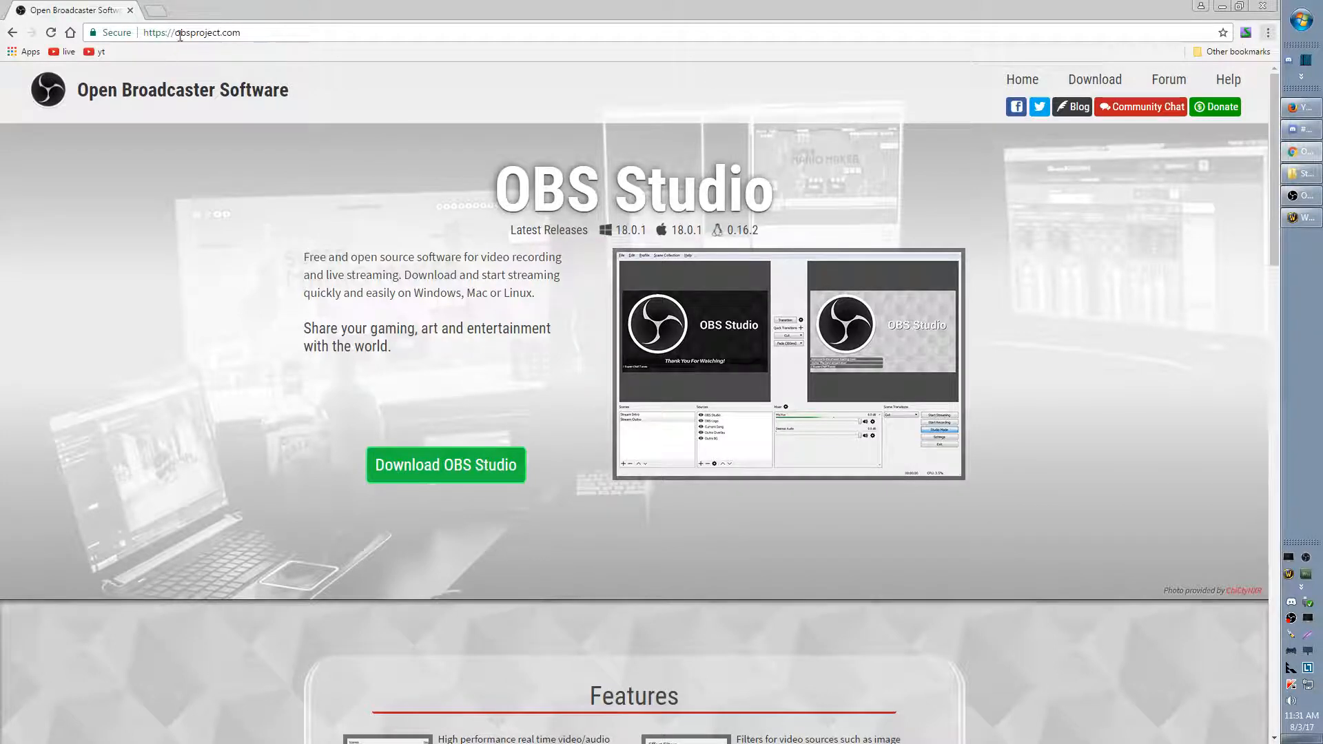
Show the OBS Studio download options for the different operating systems on obsproject.com.
click(455, 466)
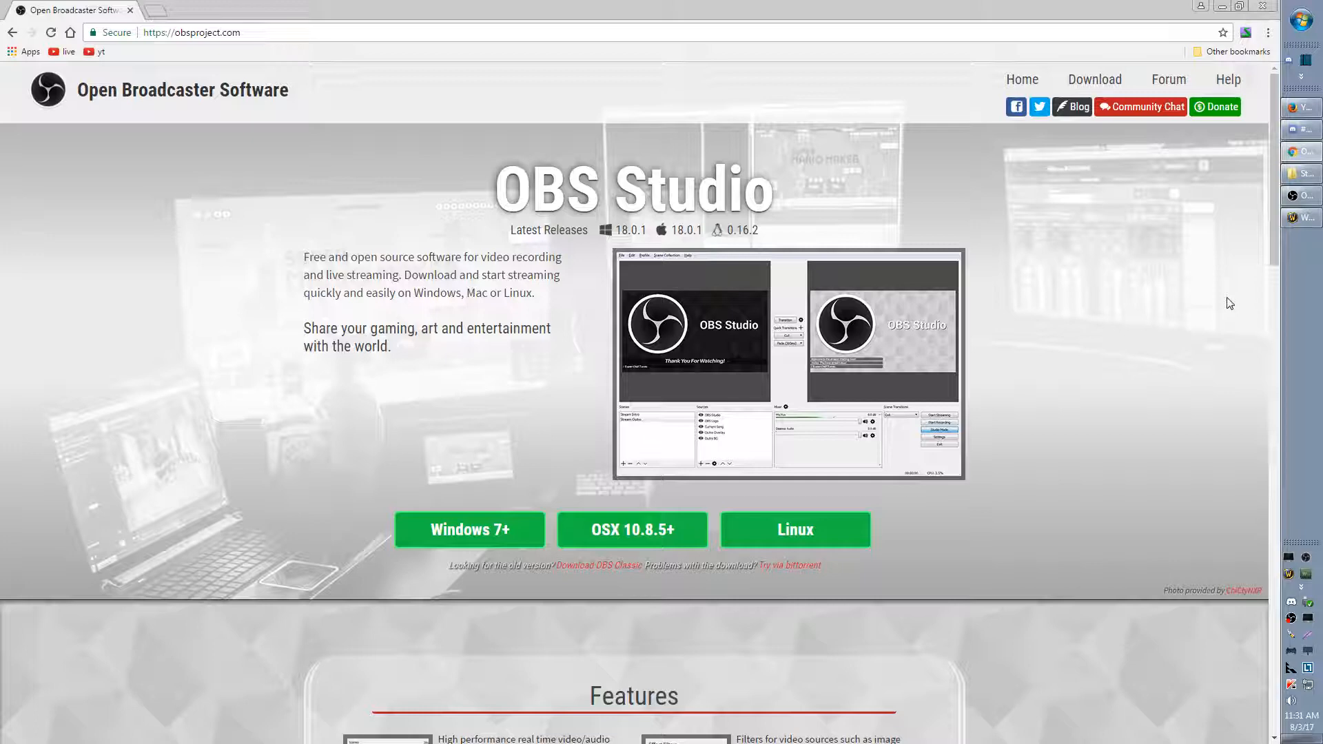
Switch to OBS Studio and transition the m2 scene to the program output and back.
click(1302, 201)
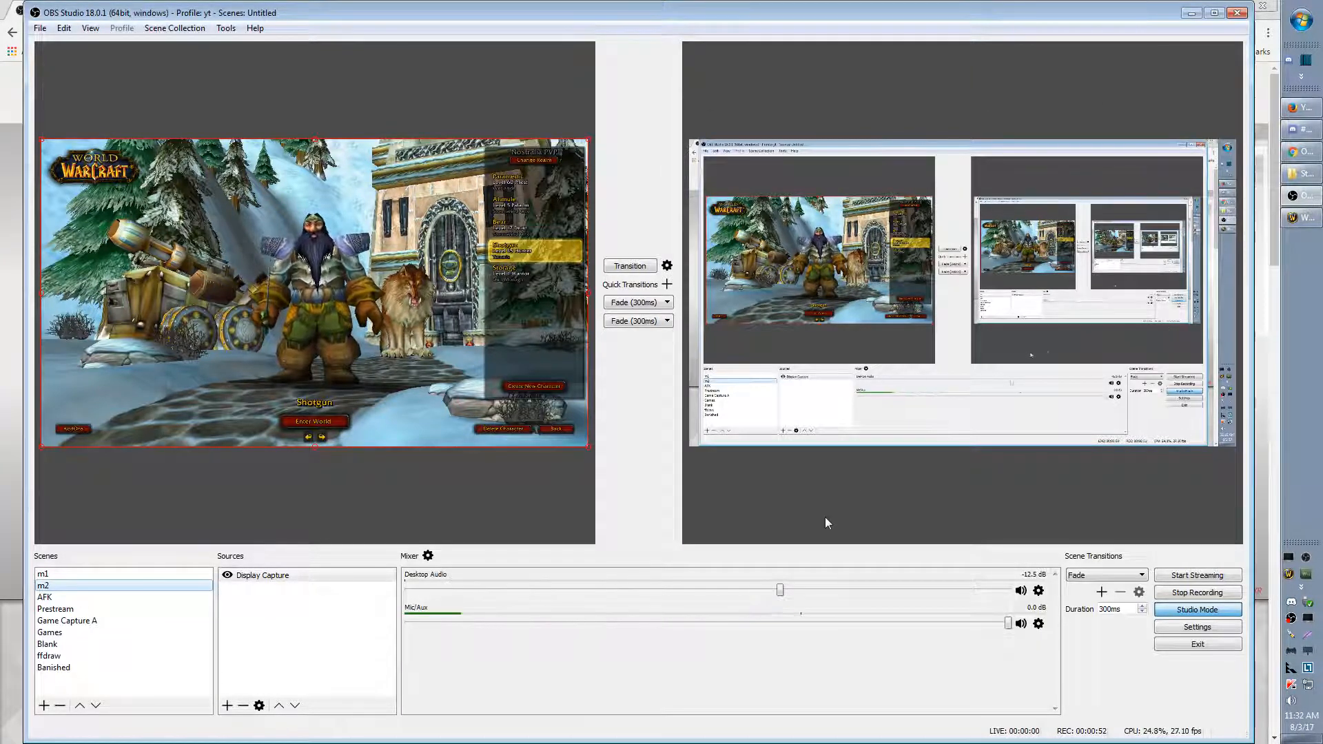
click(629, 267)
click(629, 266)
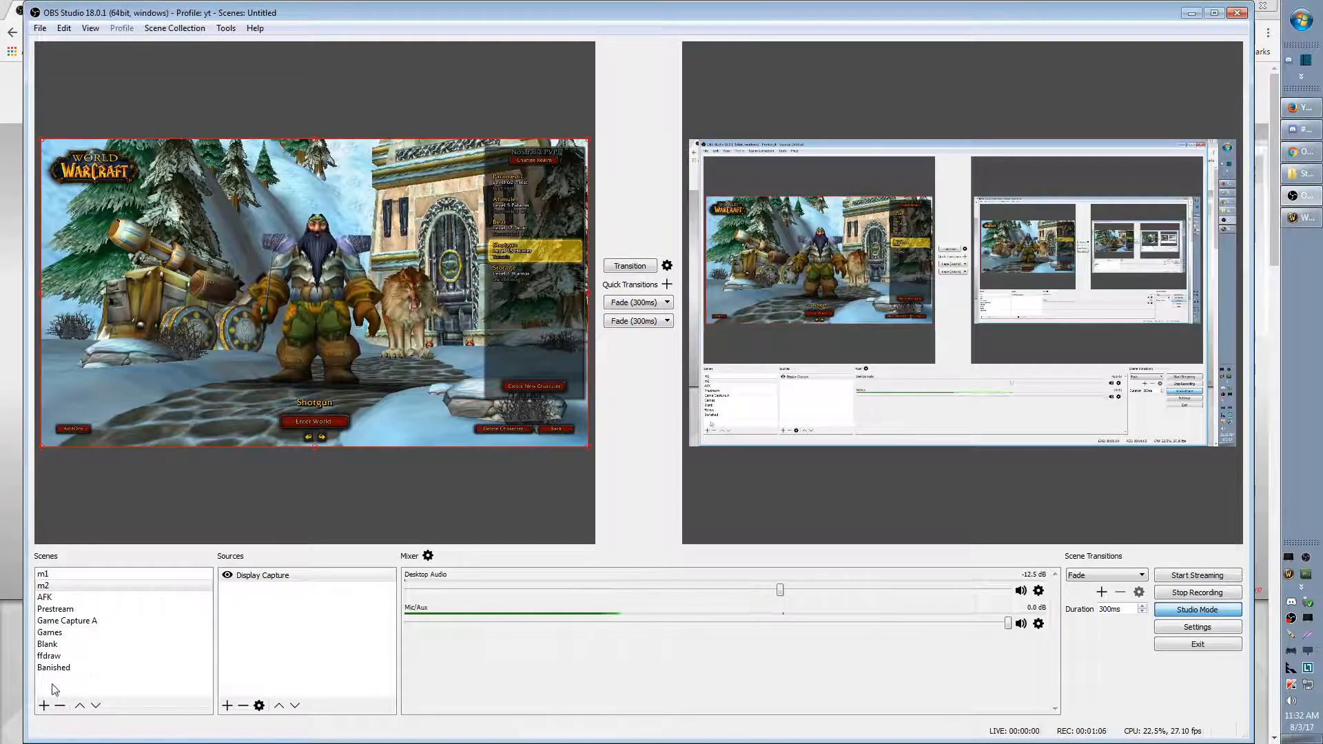
Add a new scene named record.
click(77, 692)
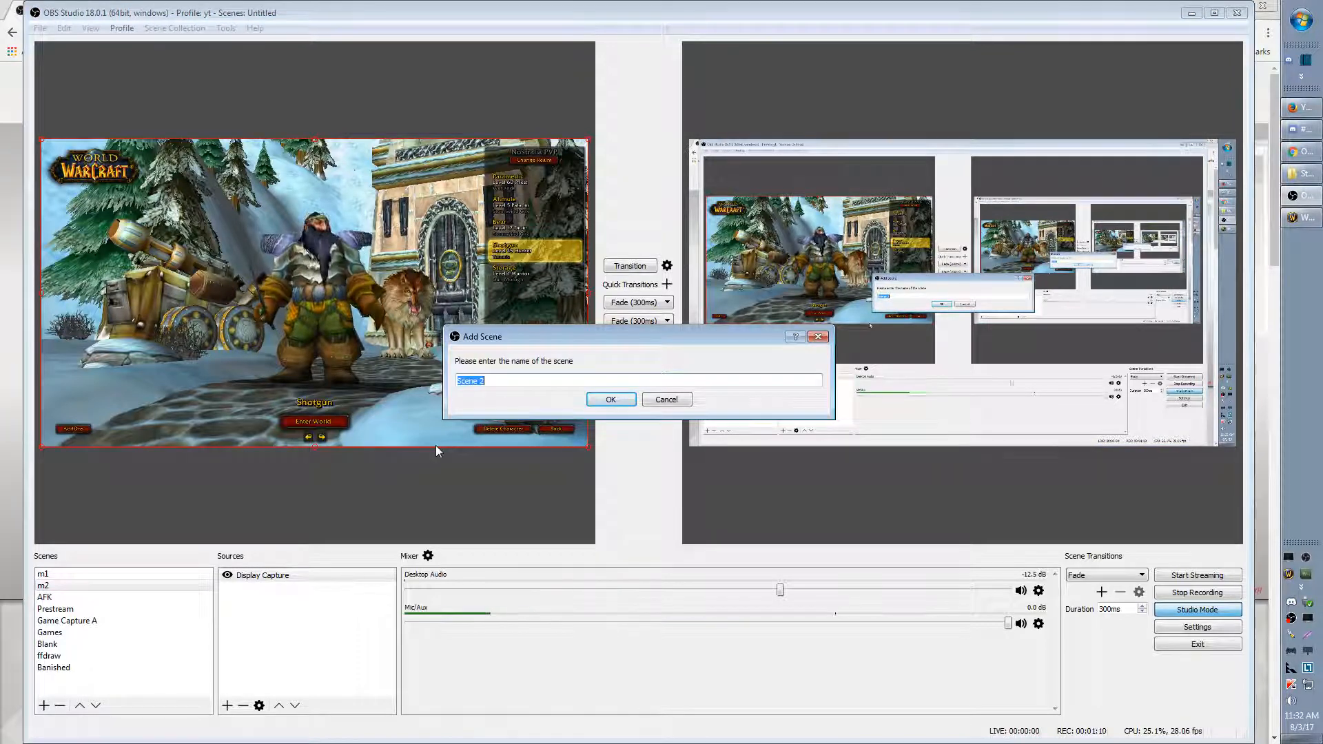
text(record)
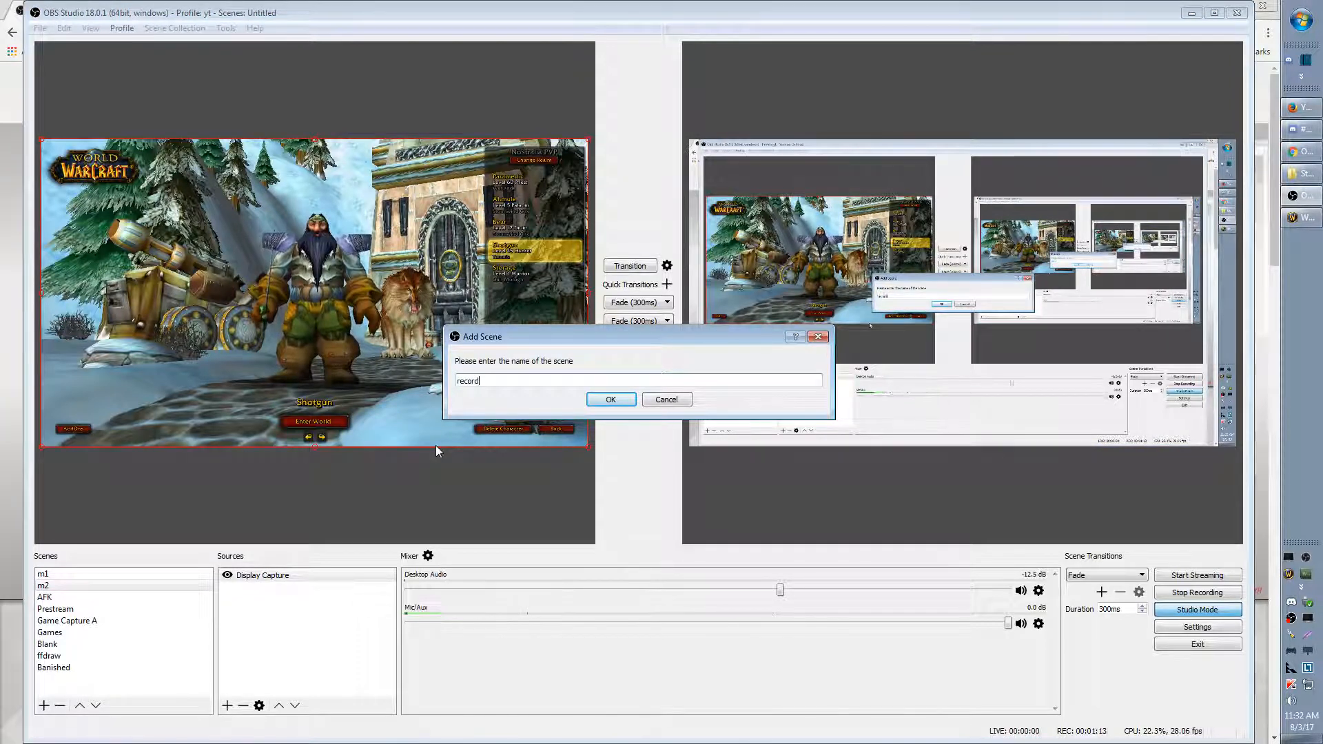
key(Return)
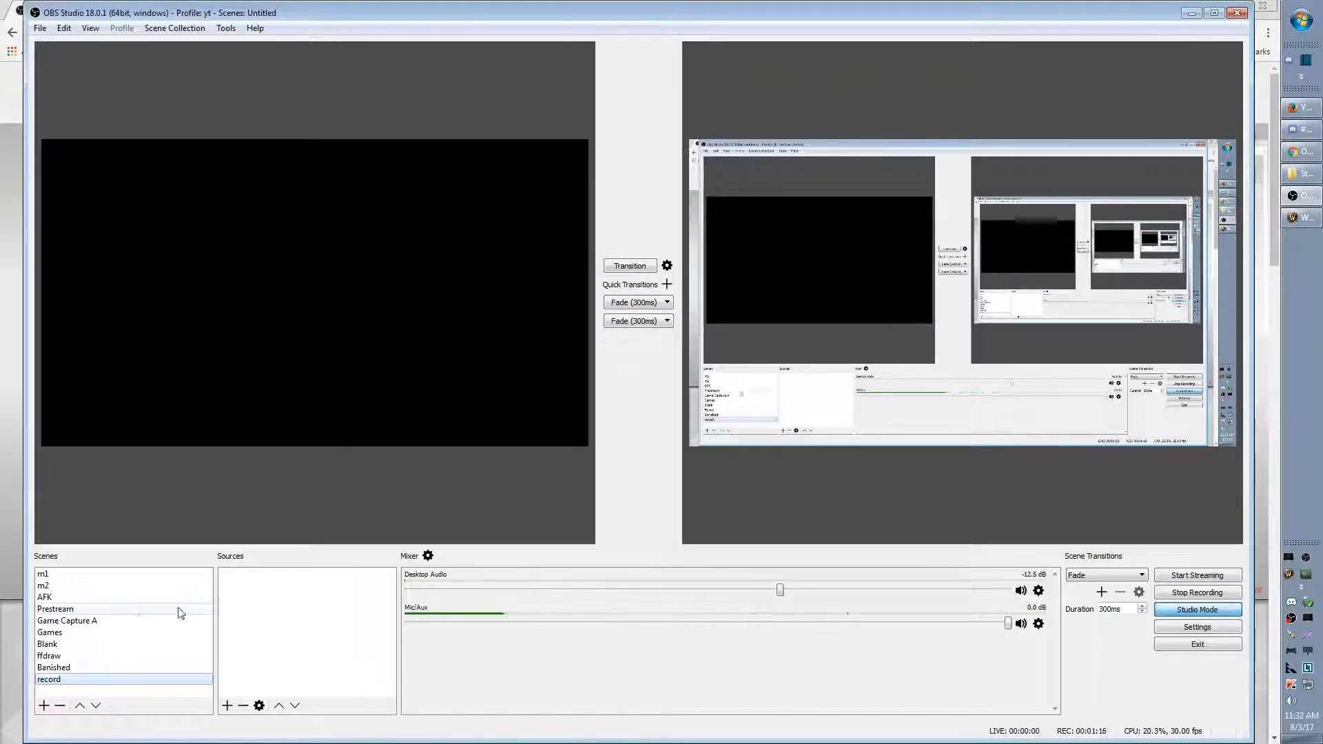
Add a new Game Capture source to the record scene, set to capture the specific window [WoW.exe]: World of Warcraft.
mouse_move(319, 606)
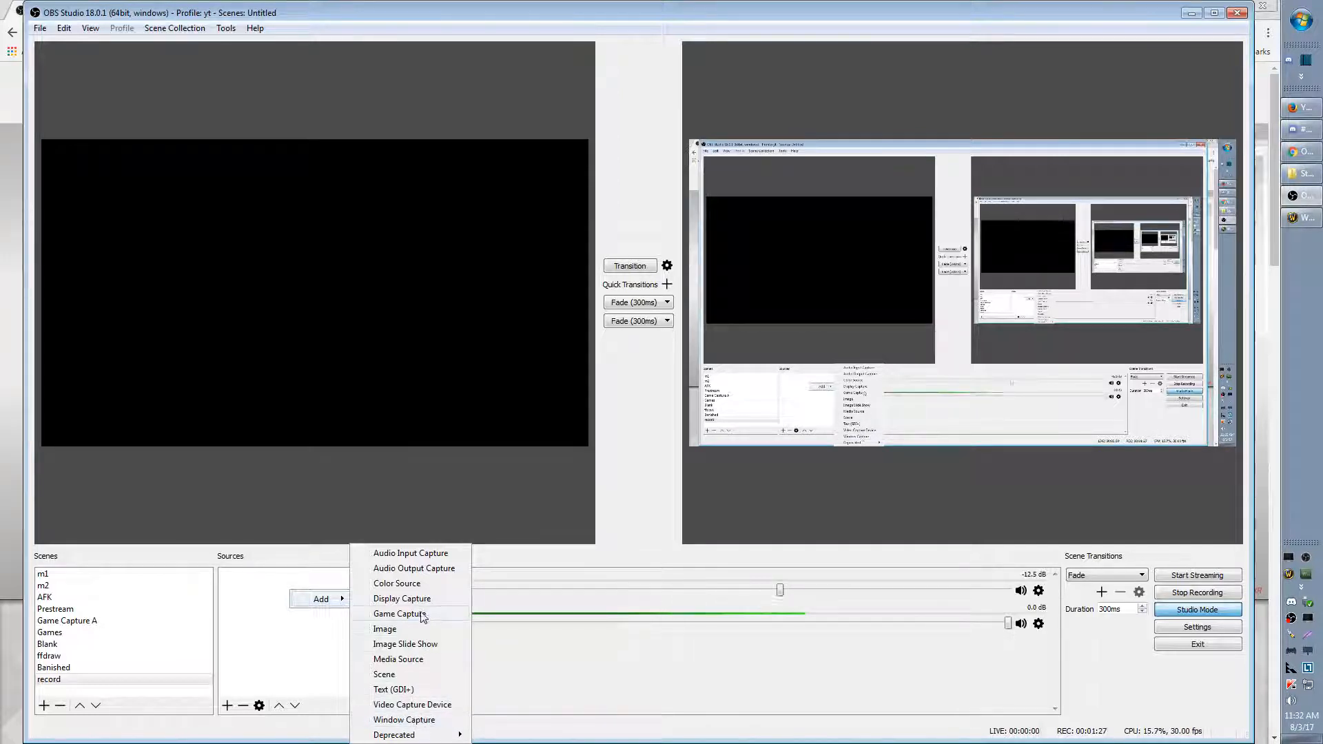
click(400, 615)
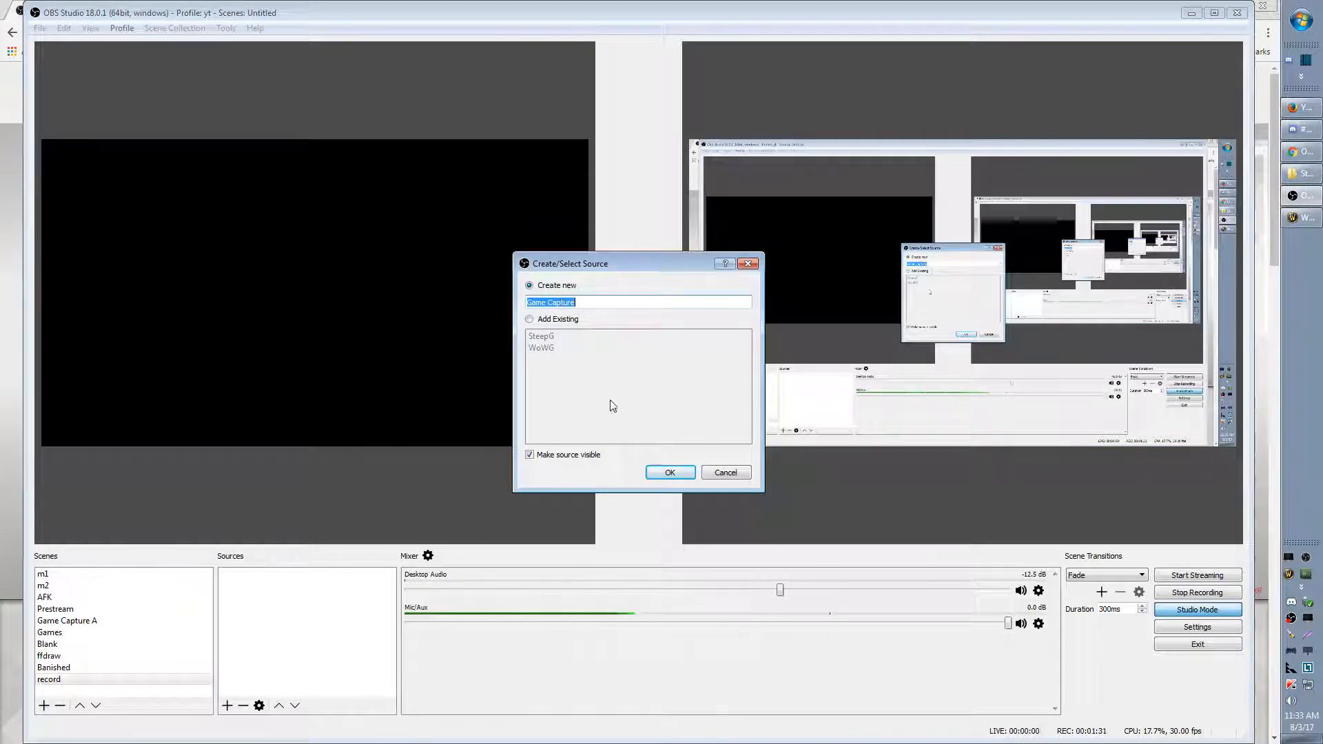
click(670, 473)
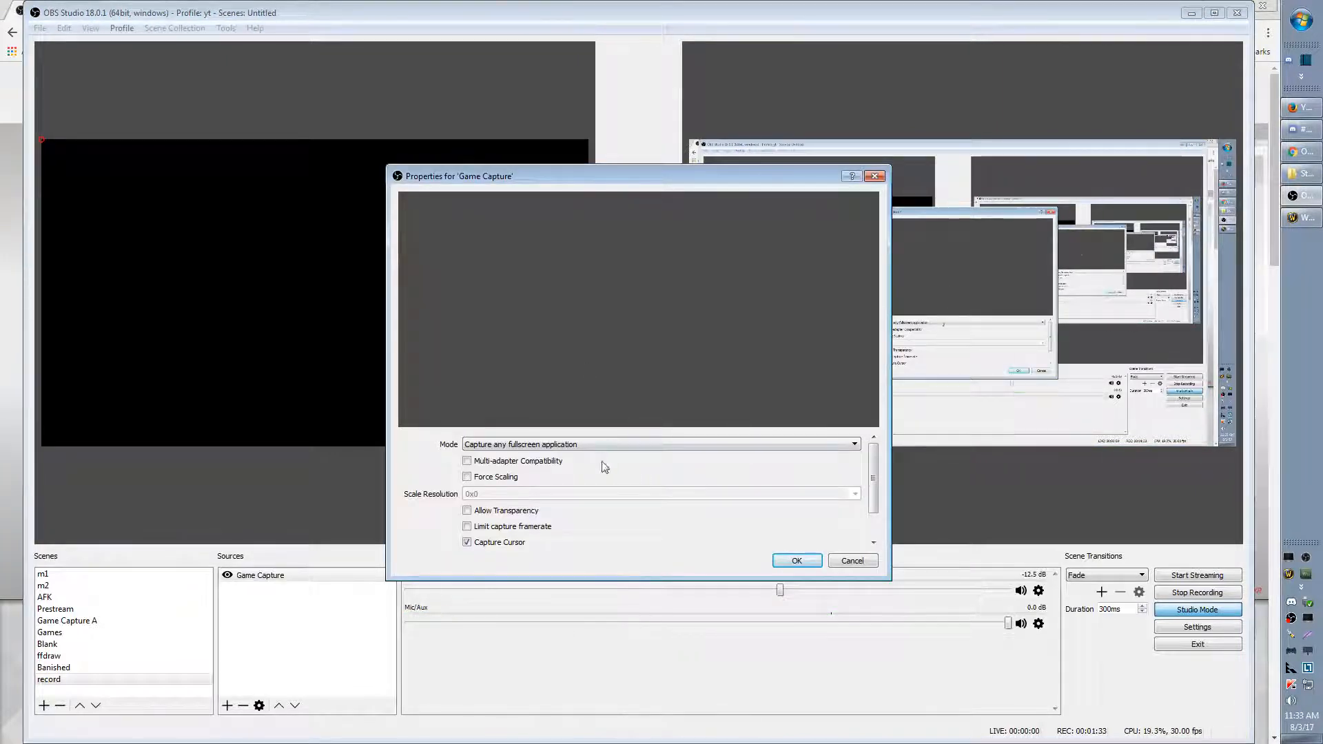
click(587, 446)
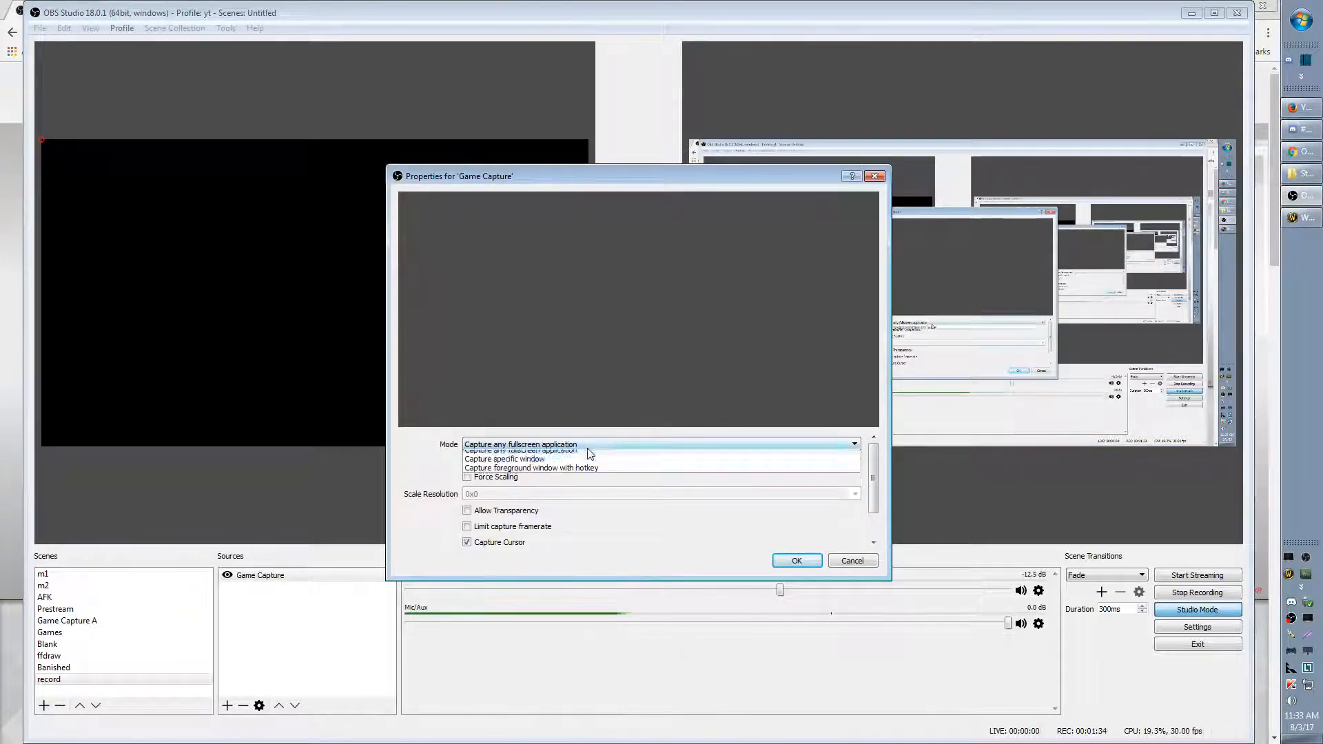
click(540, 465)
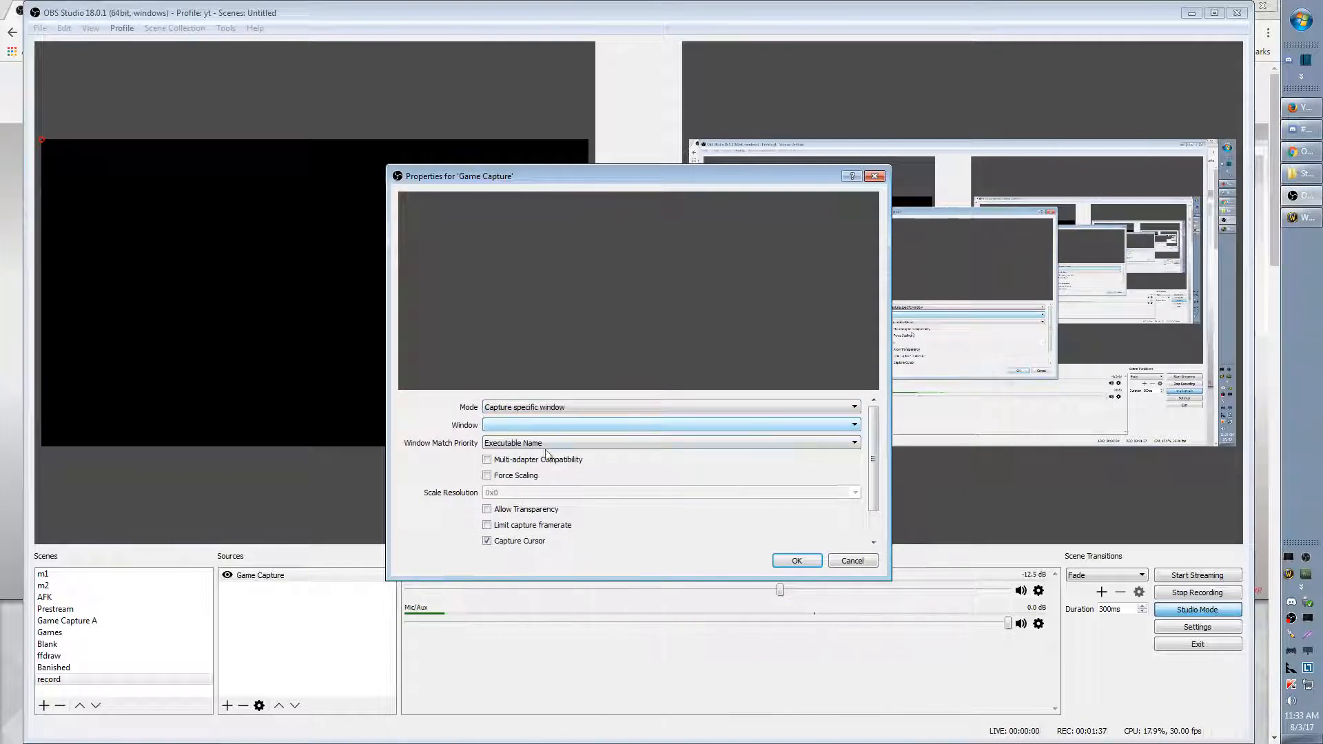
click(564, 426)
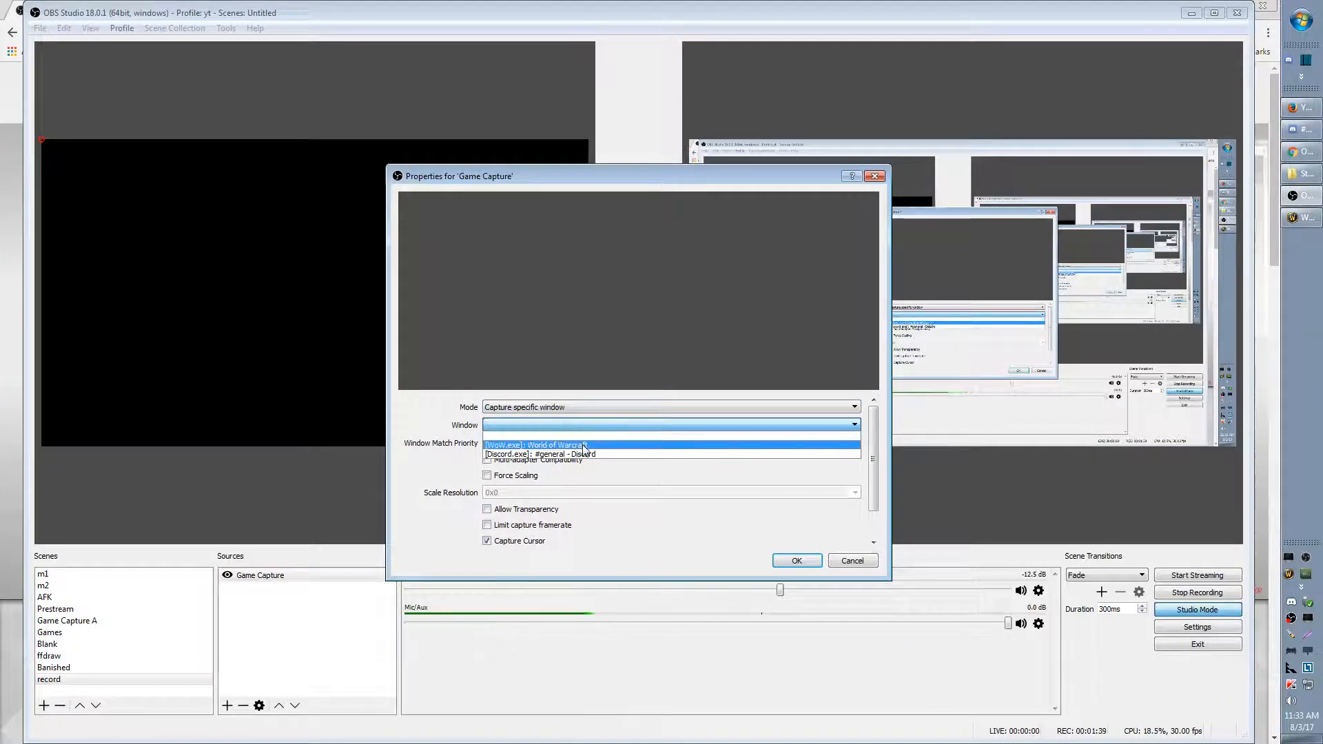
click(583, 445)
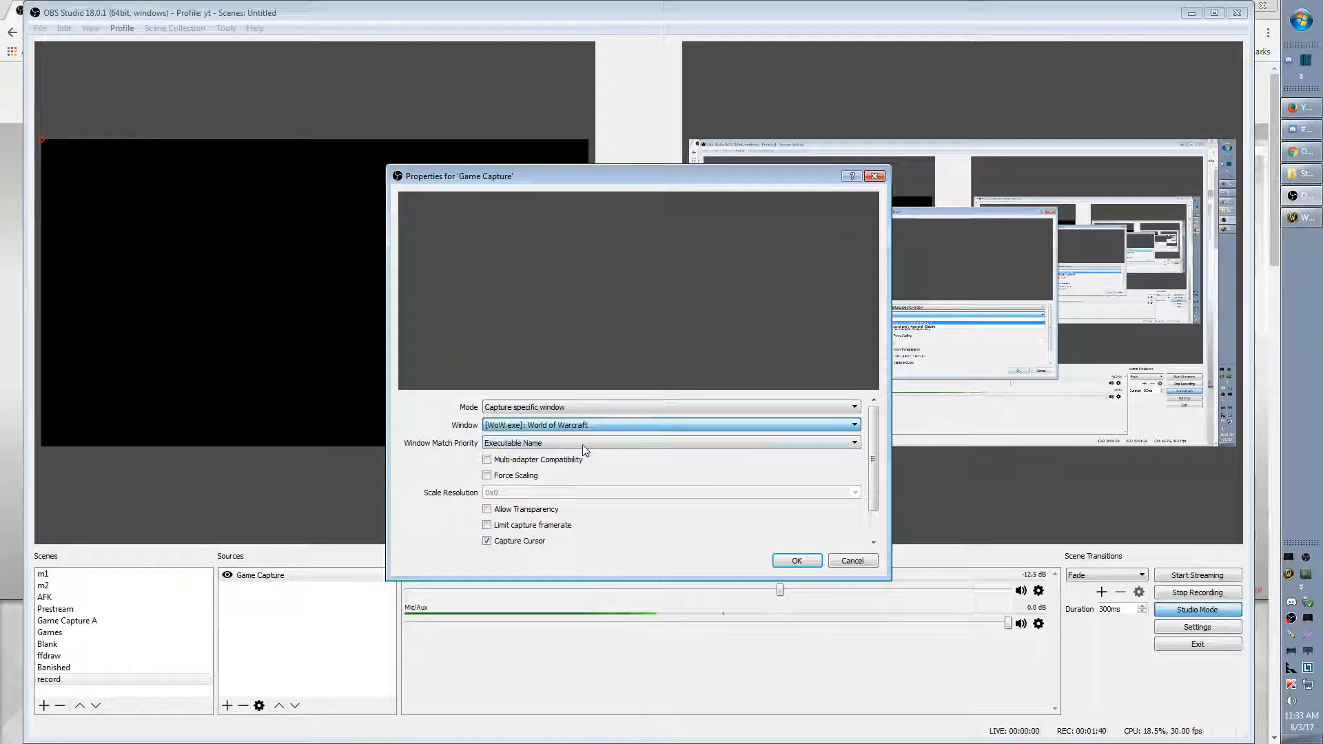
click(798, 561)
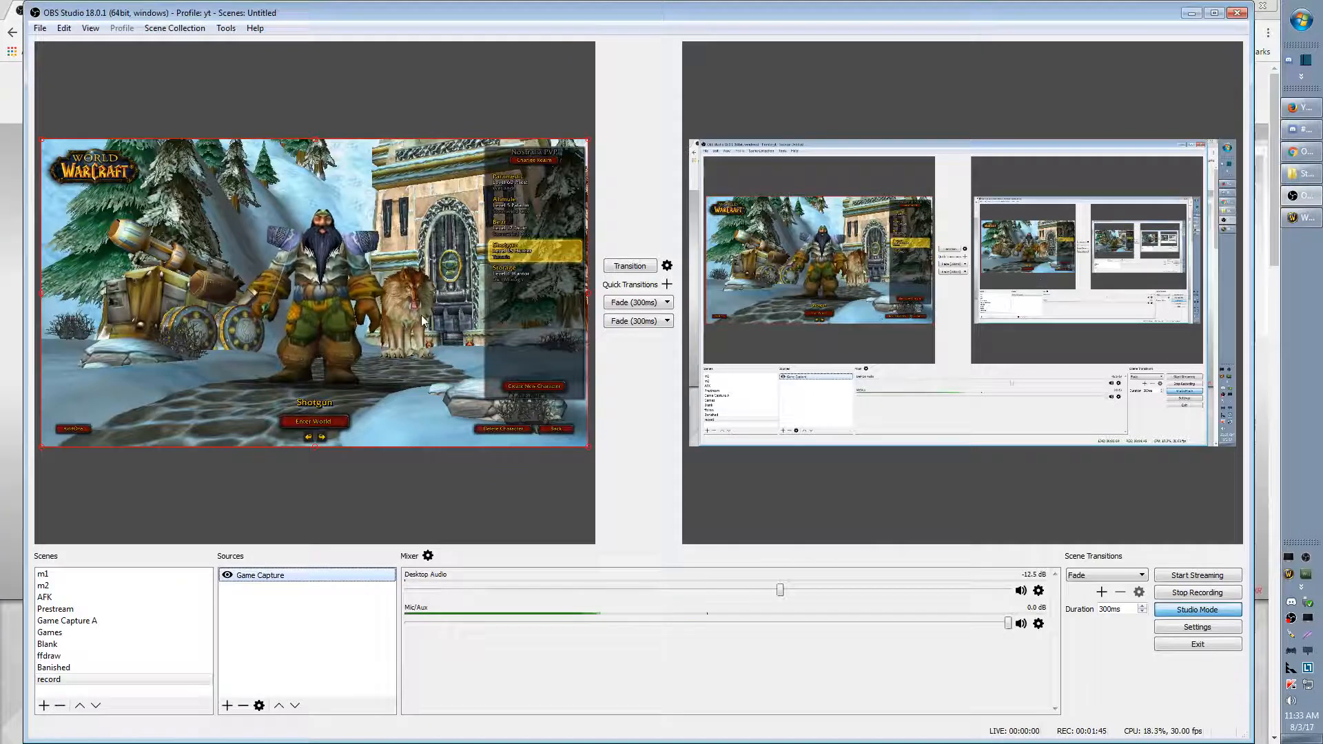
Add a new Image source to the record scene under its default name.
right_click(274, 618)
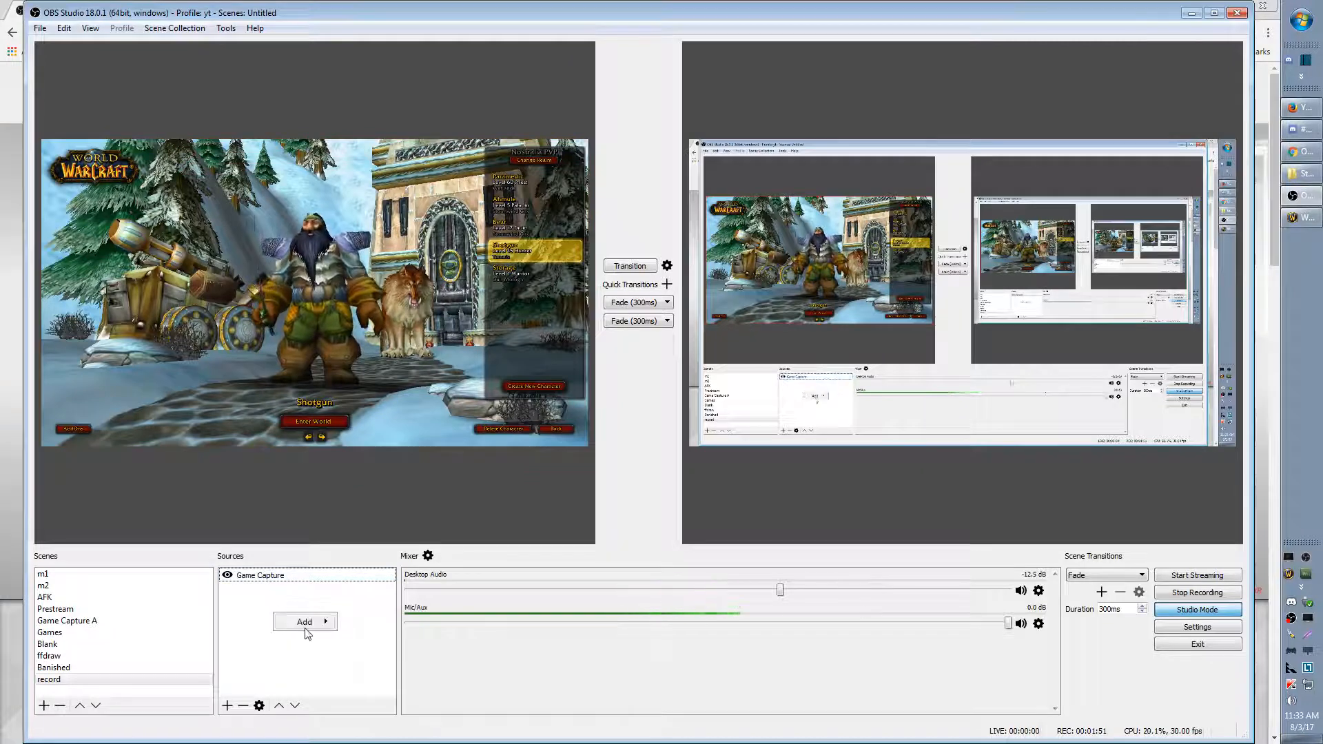
mouse_move(306, 627)
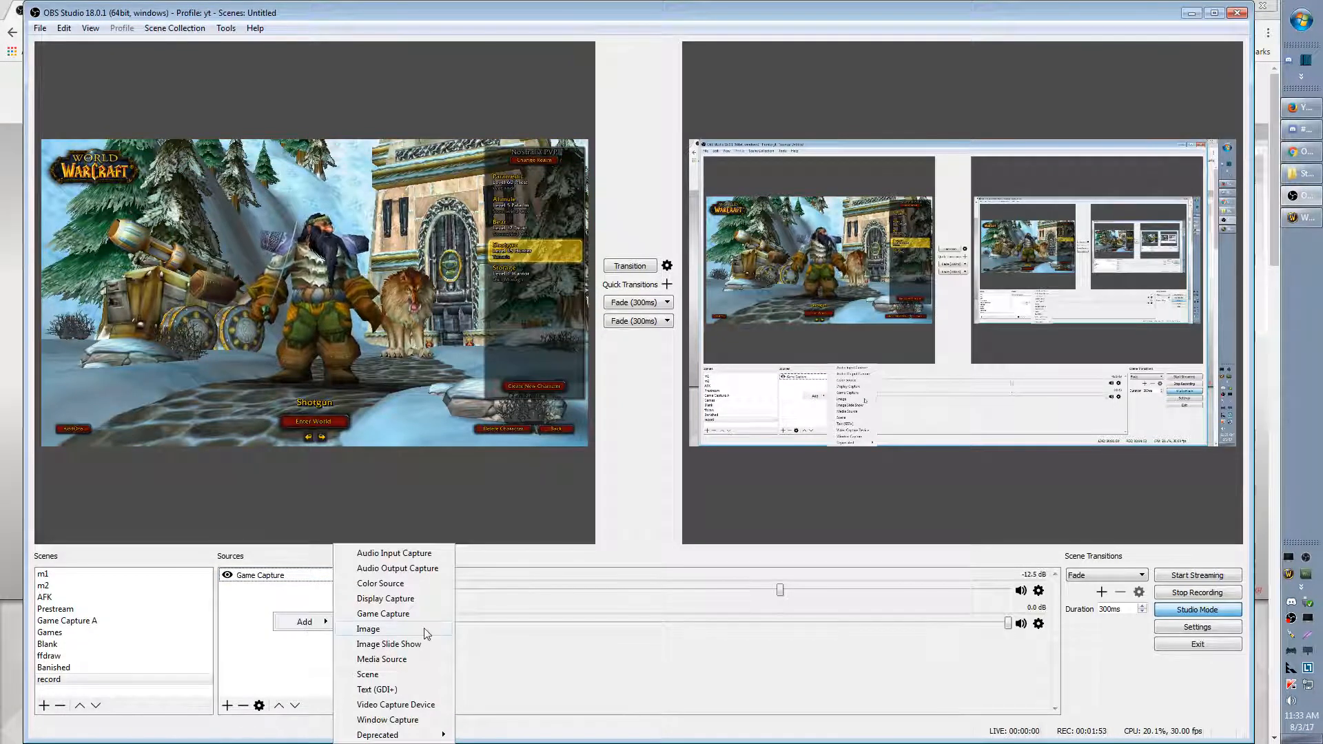
click(368, 629)
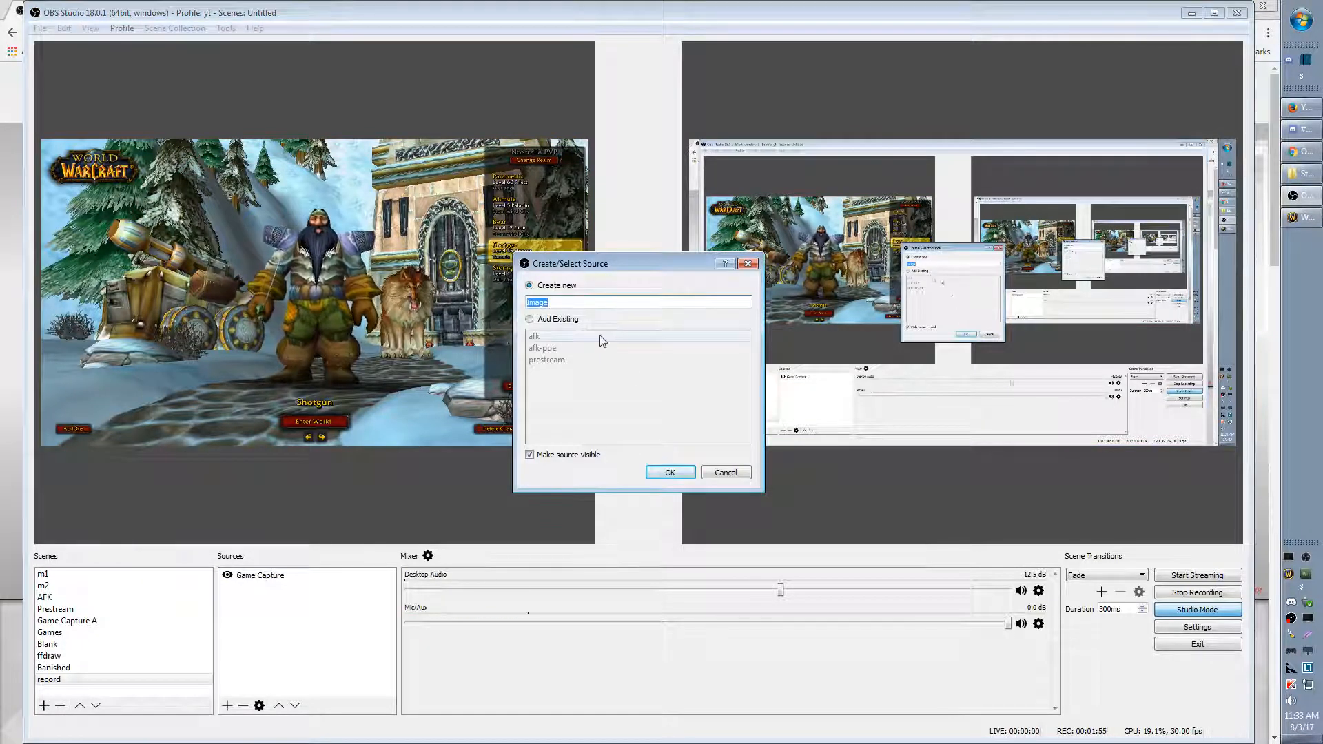
click(670, 474)
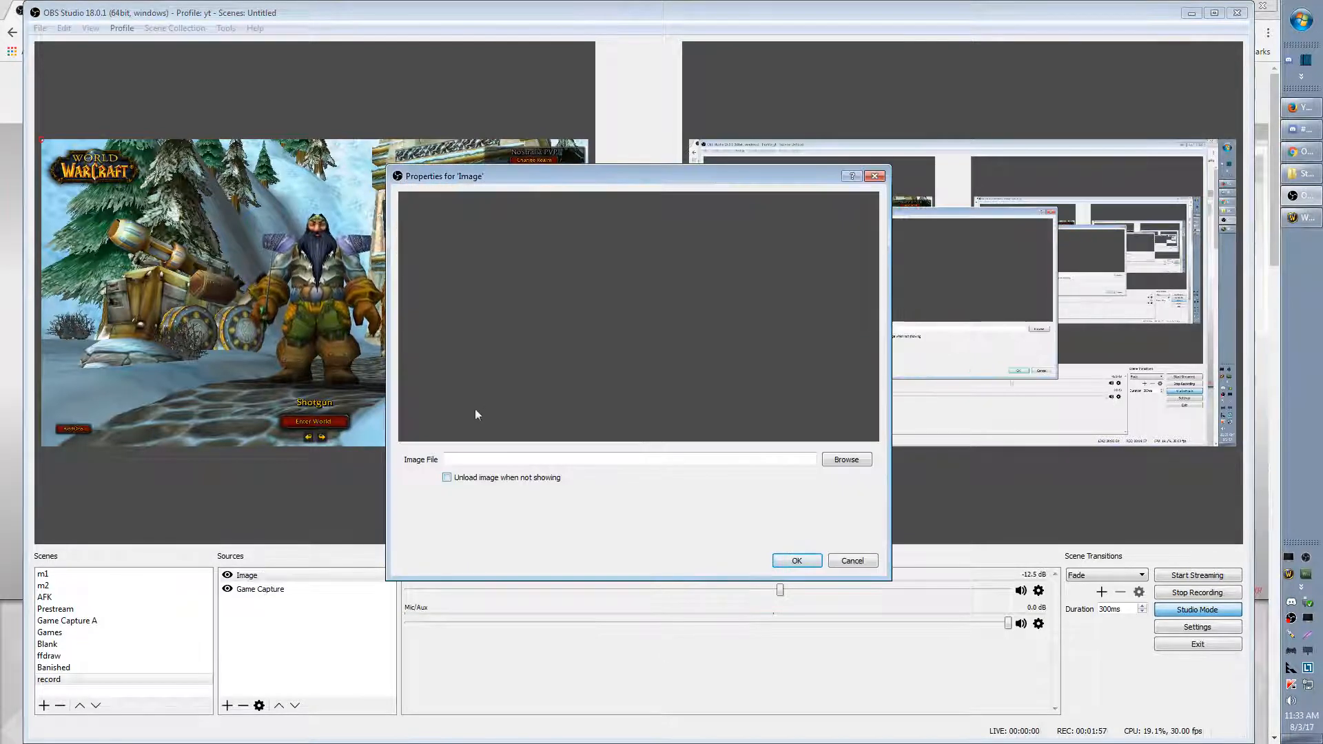
Load Logo.png from the Record/Stream folder on the I: drive into the Image source.
click(848, 460)
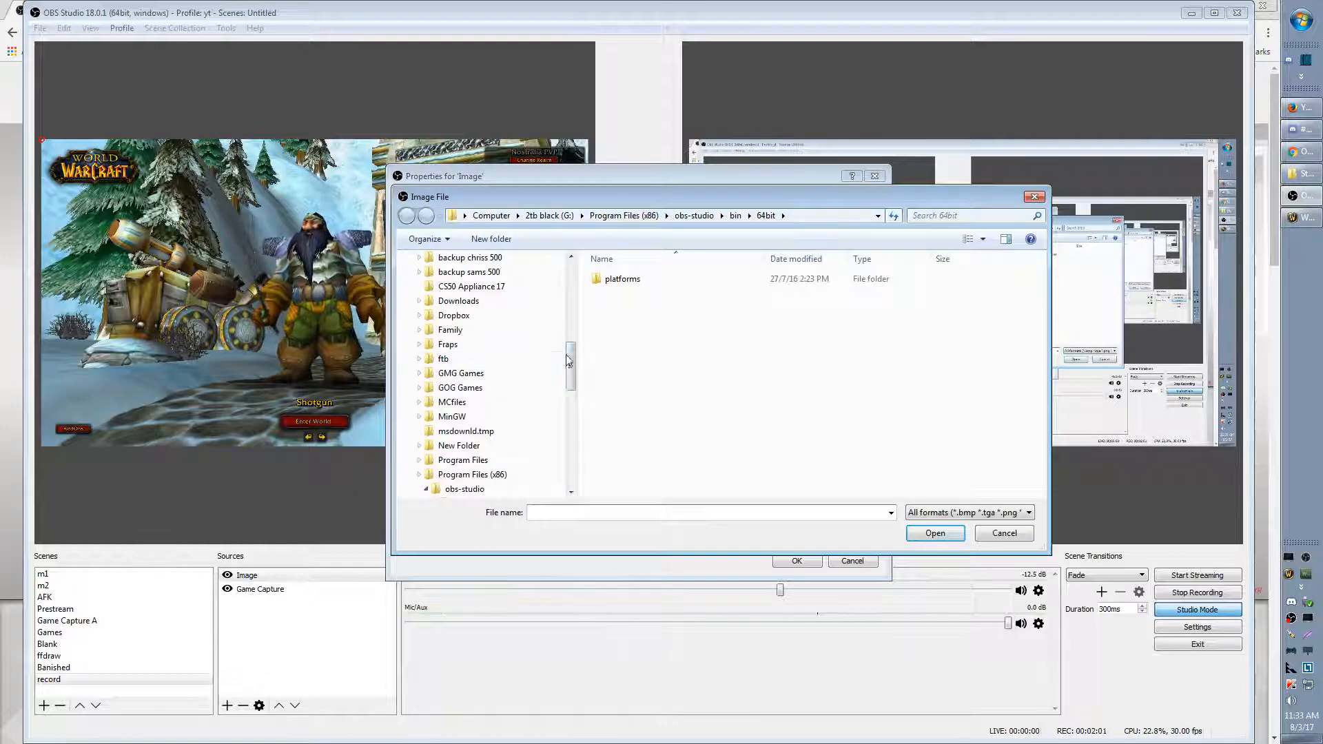
drag(569, 360, 577, 464)
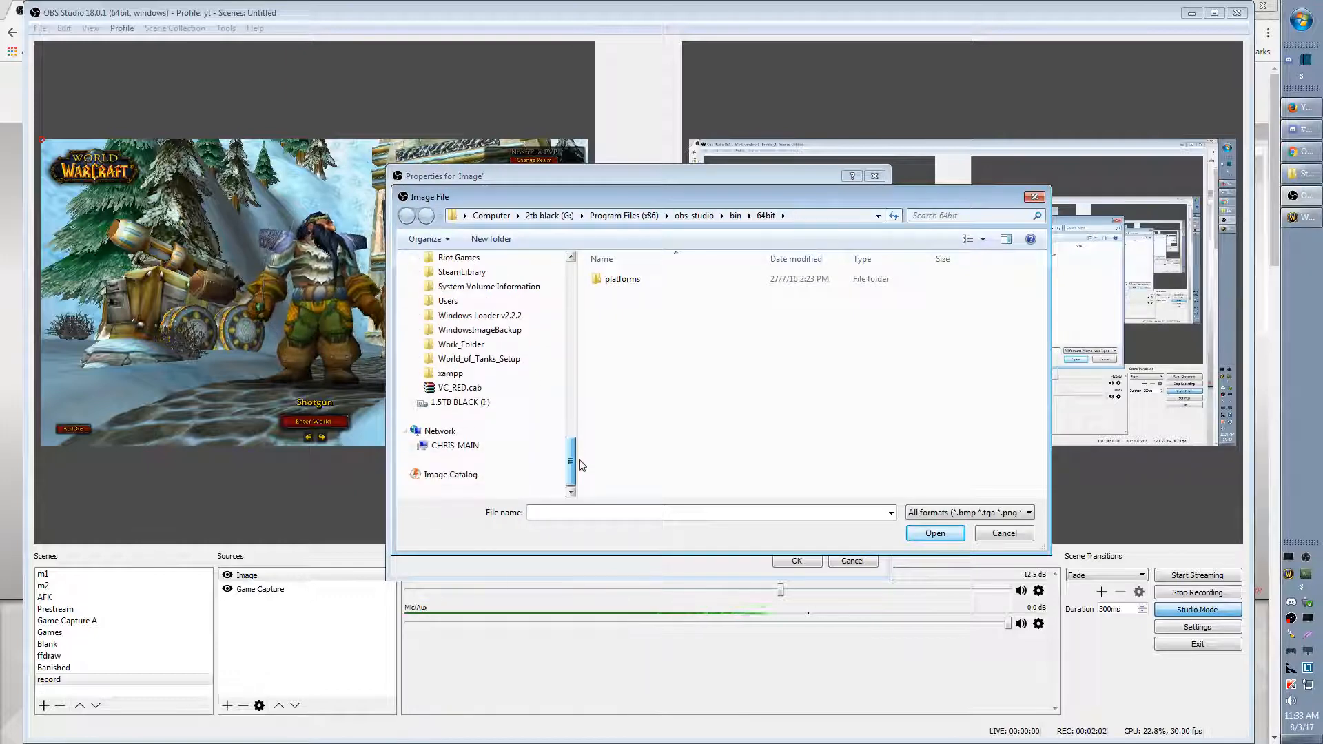
click(454, 405)
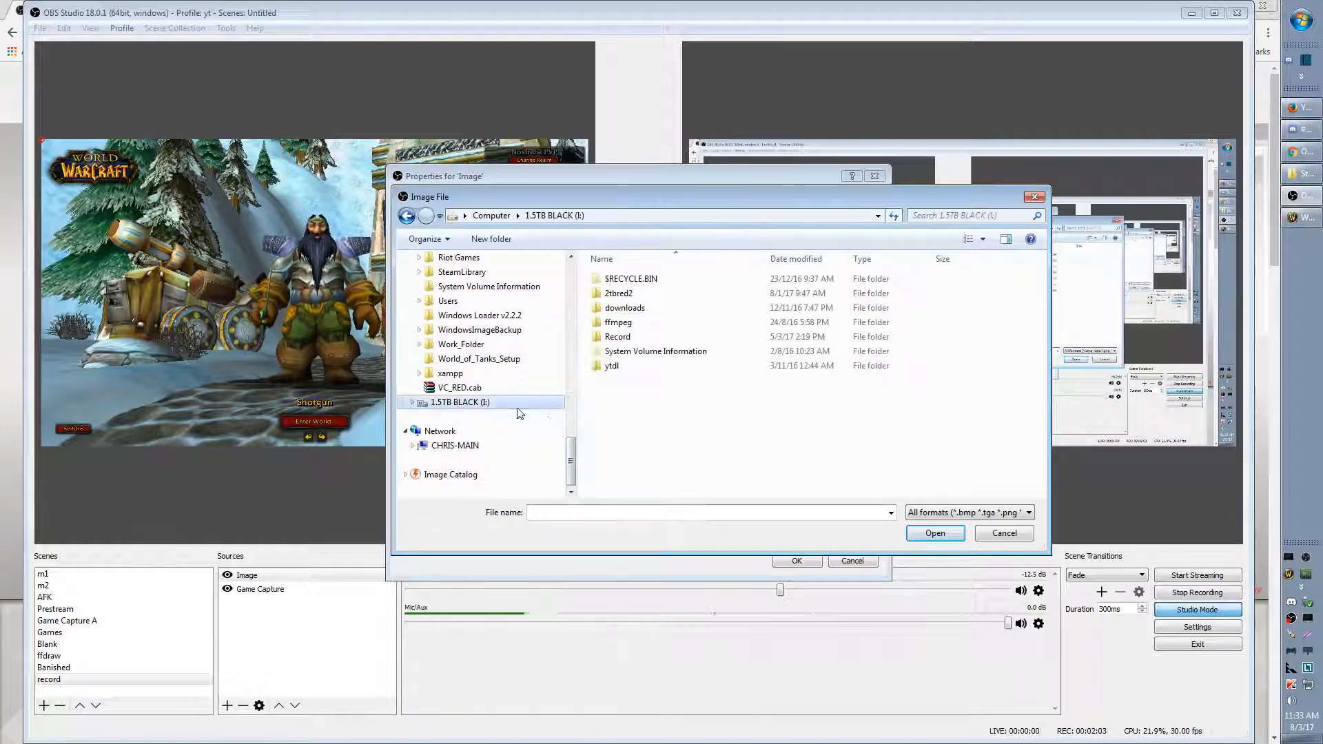
double_click(626, 339)
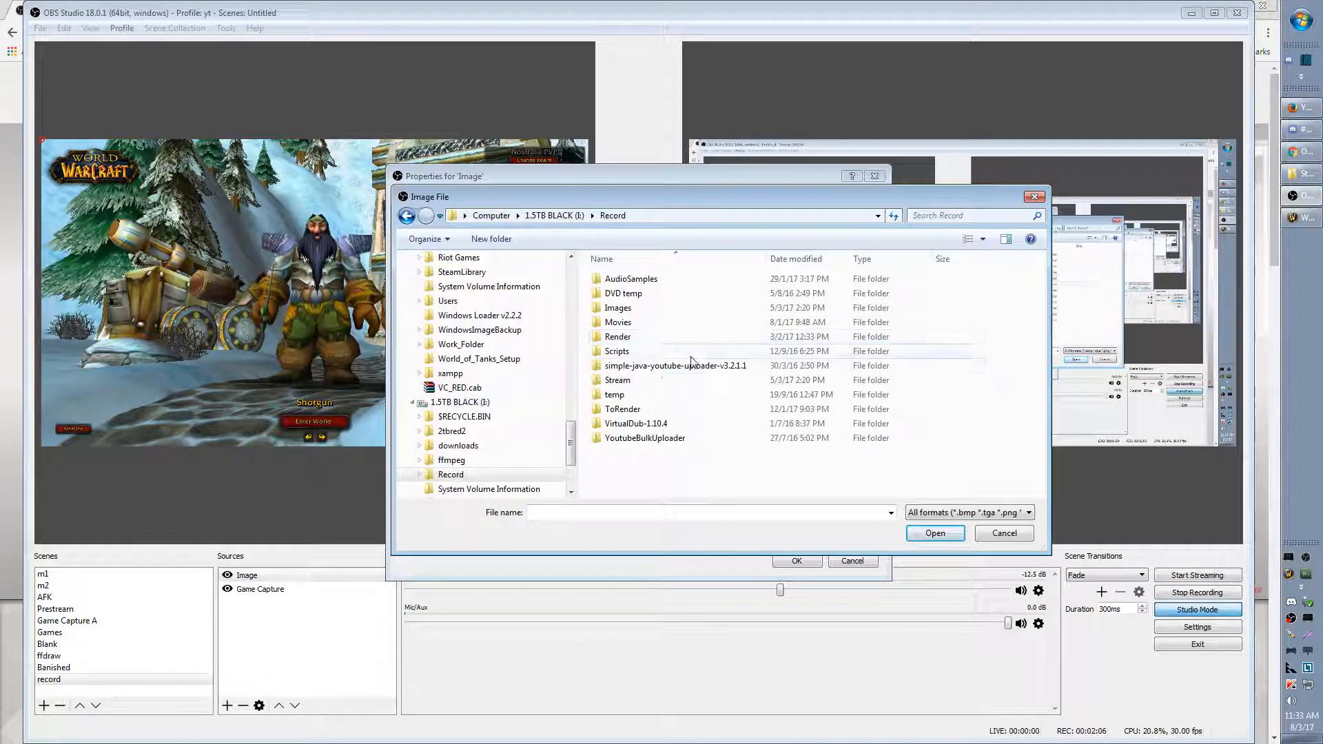
double_click(620, 380)
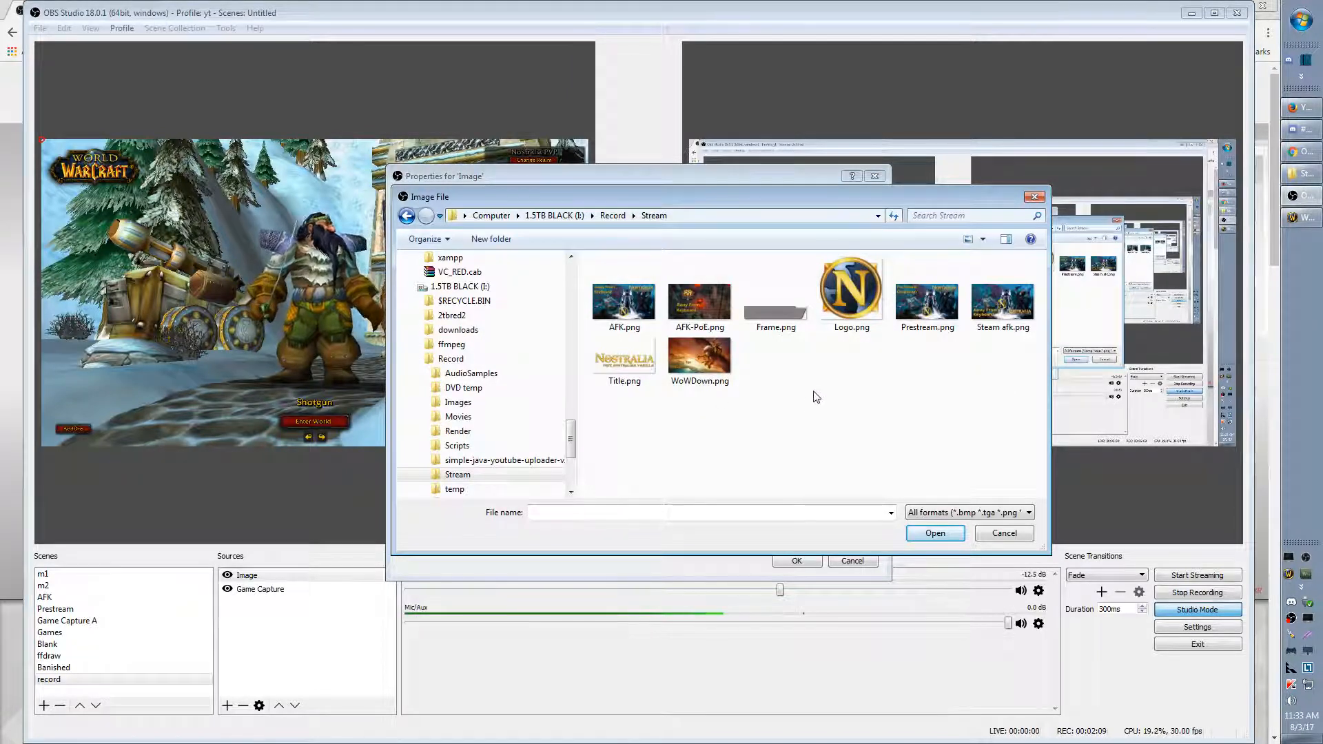
click(852, 291)
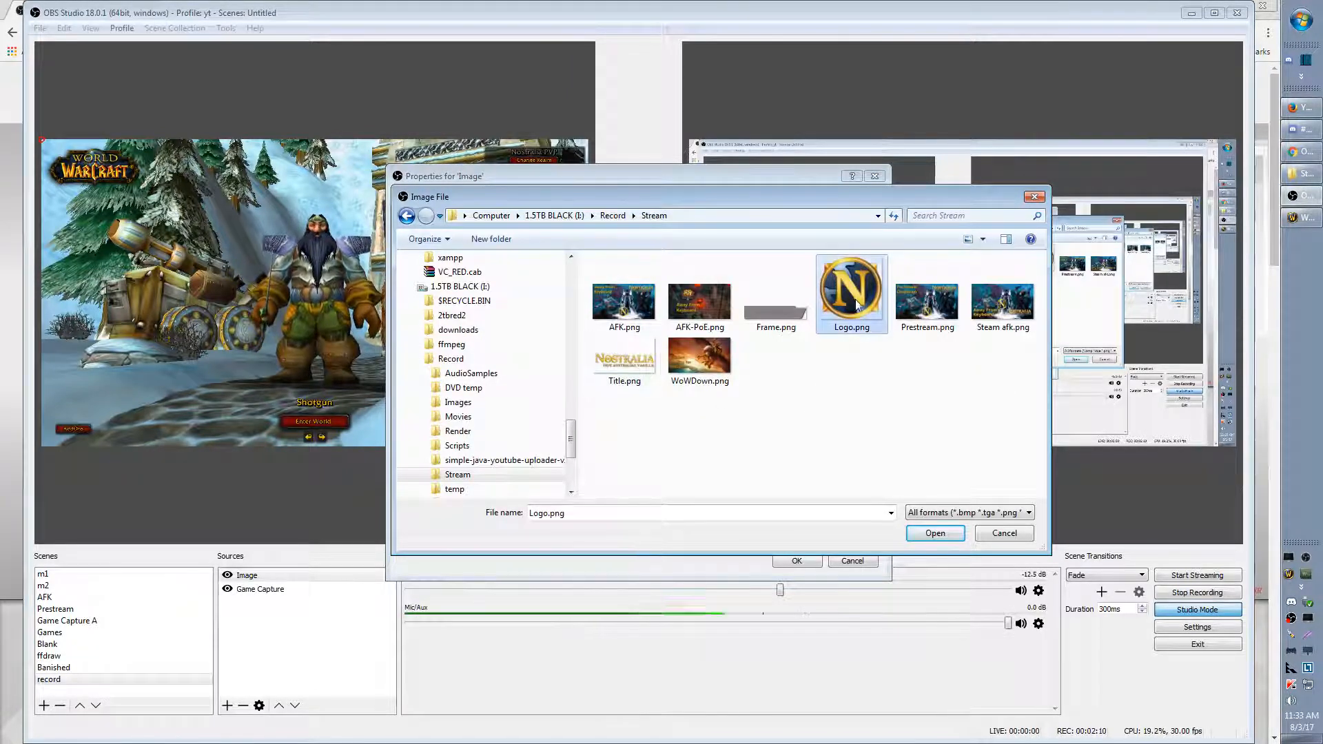
click(936, 534)
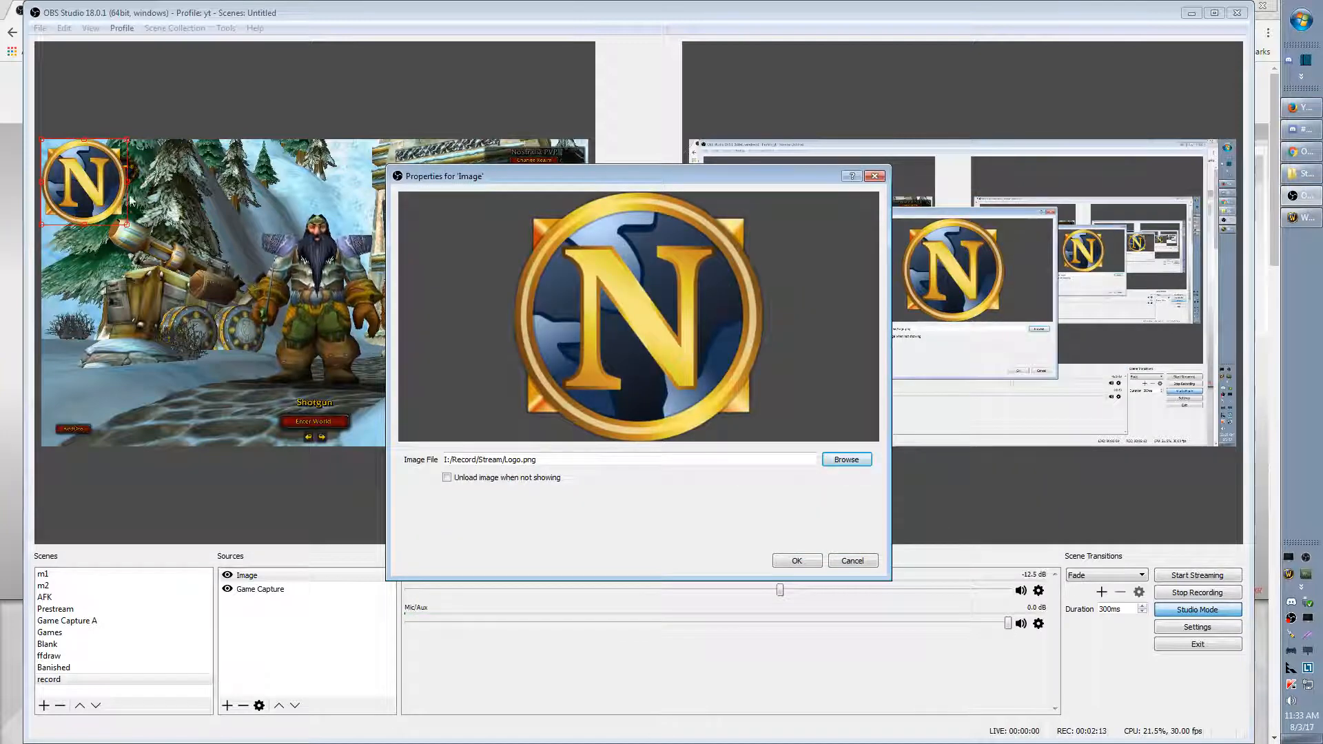
click(797, 561)
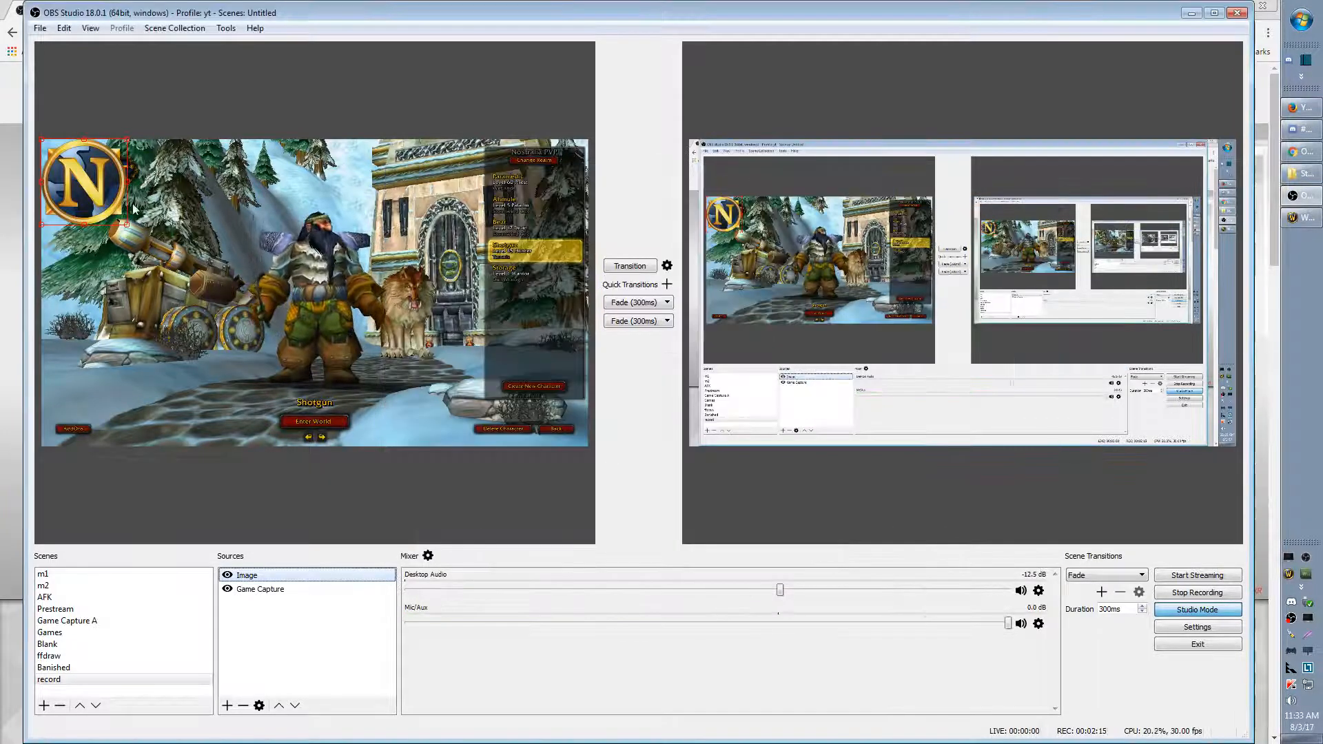
Scale the logo slightly smaller and place it in the lower part of the scene between Enter World and Delete Character, checking it in the program output.
drag(126, 224, 302, 315)
drag(198, 238, 353, 307)
drag(455, 314, 248, 286)
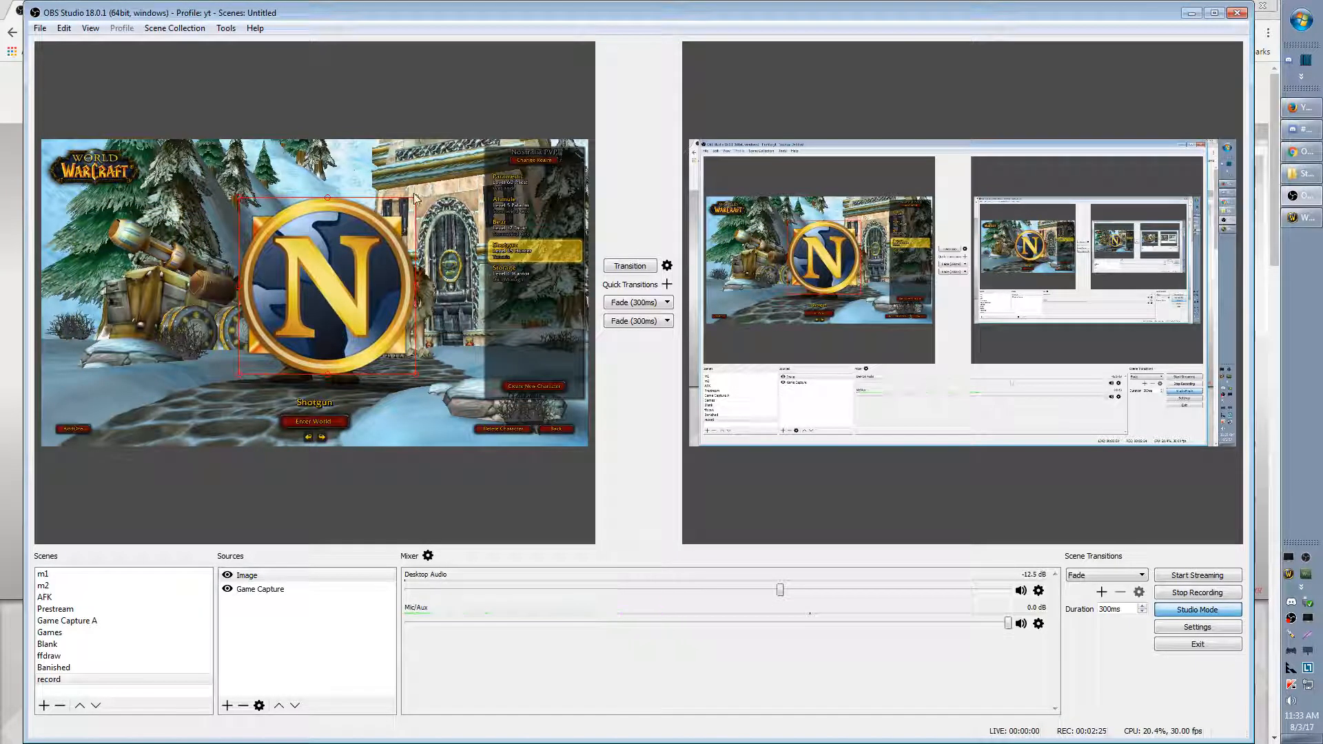
drag(416, 199, 307, 308)
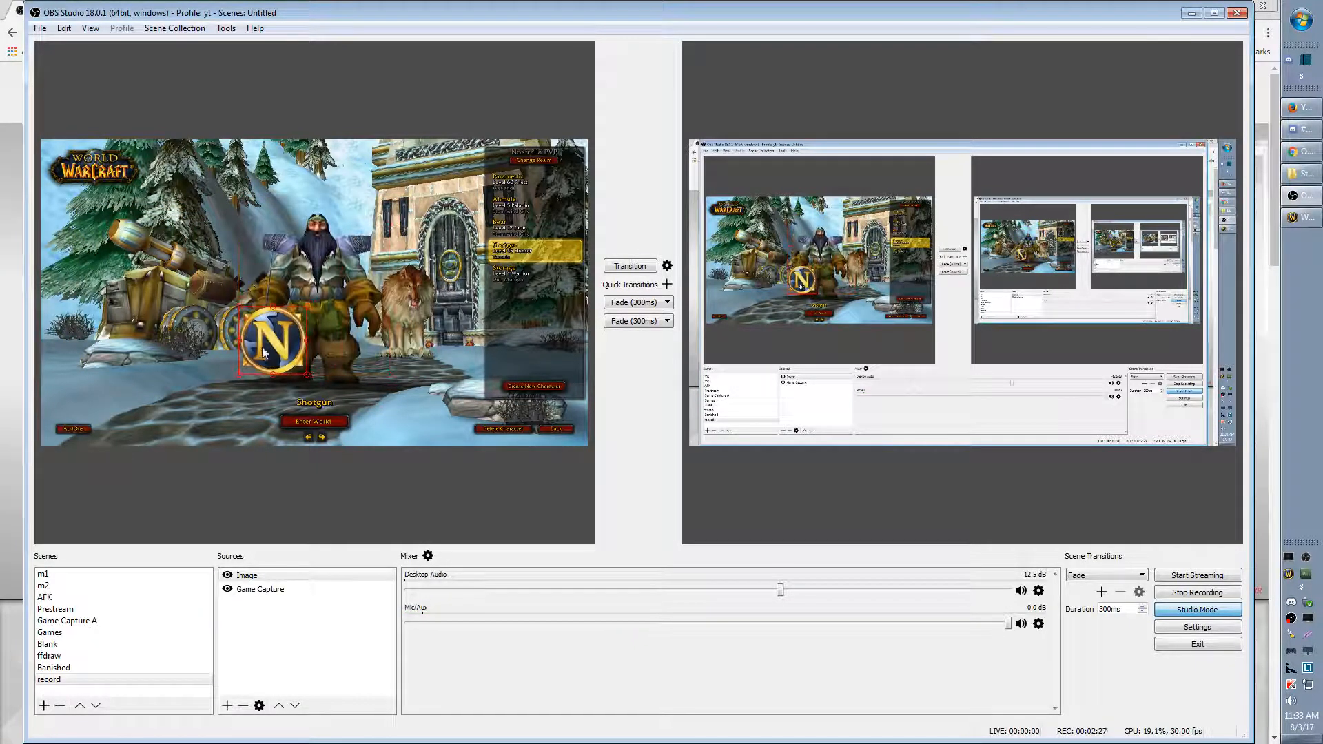
drag(264, 350, 424, 417)
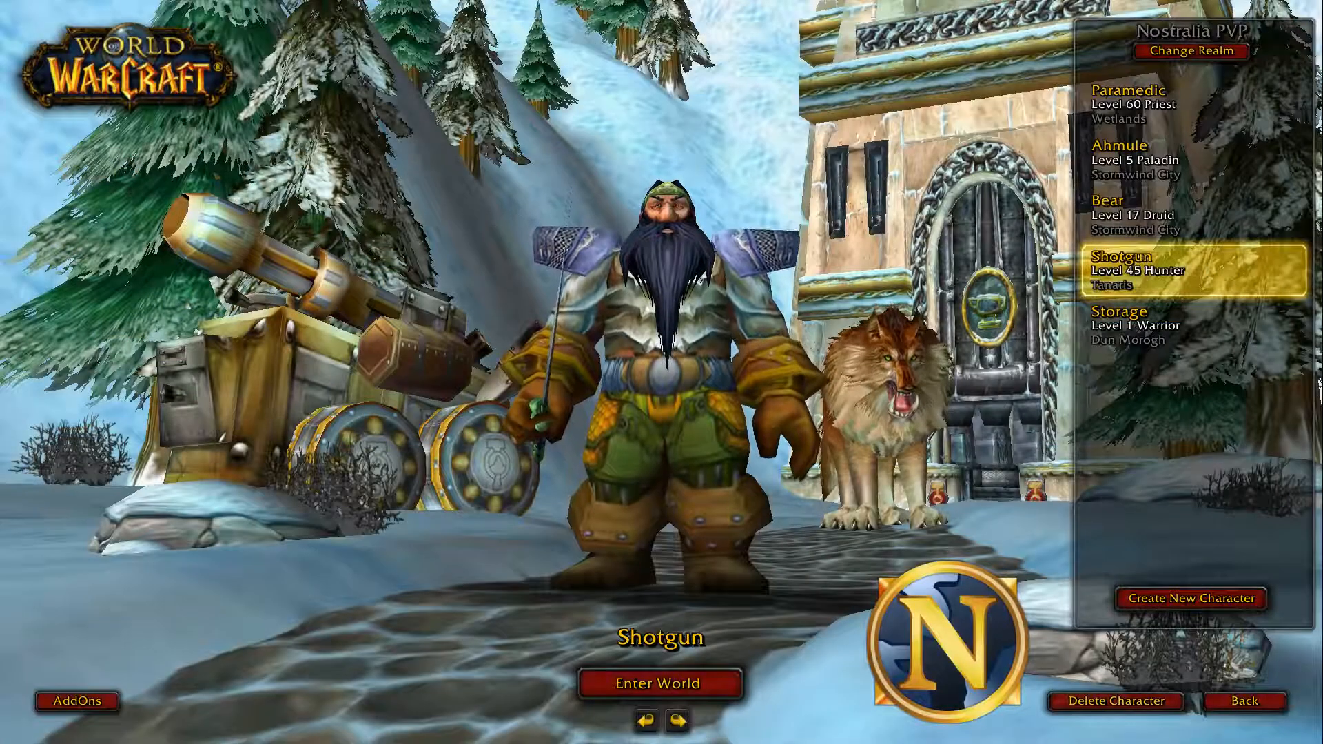
click(628, 268)
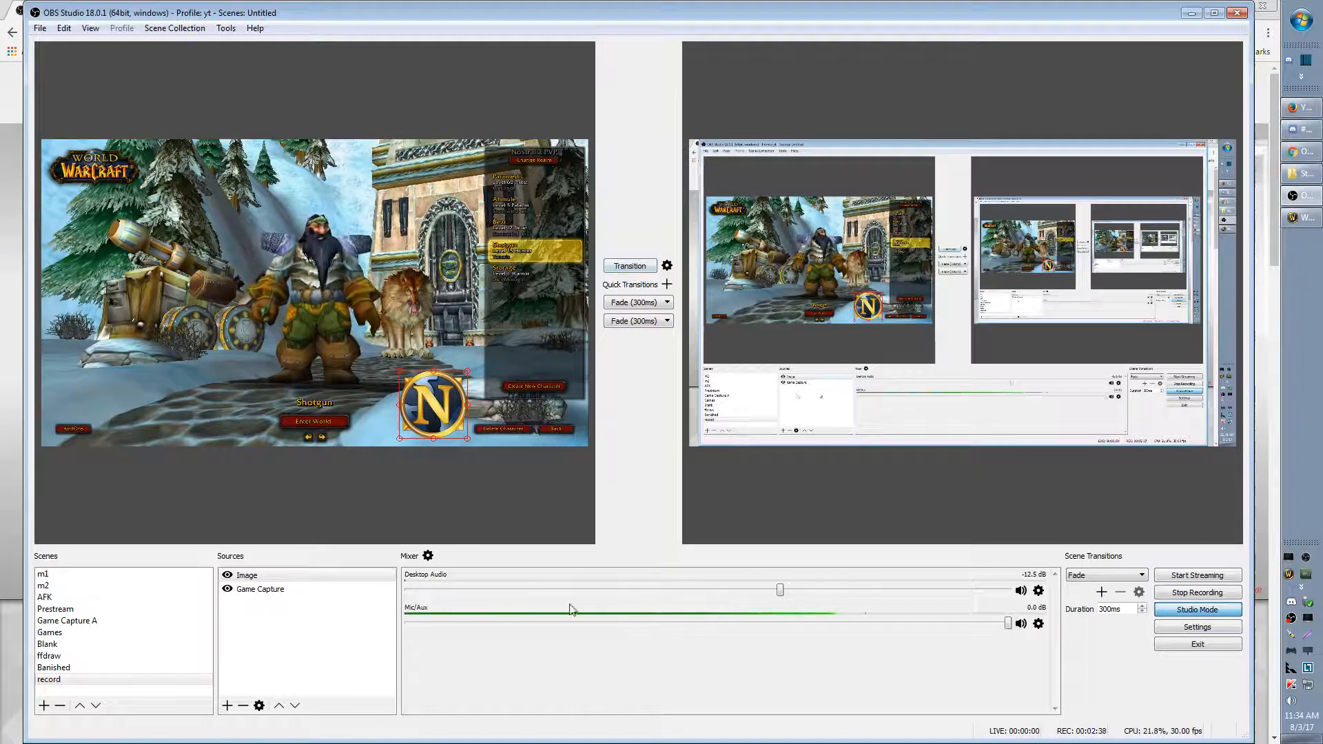
Open the digital timer window and place it just below the OBS Exit button.
click(1306, 574)
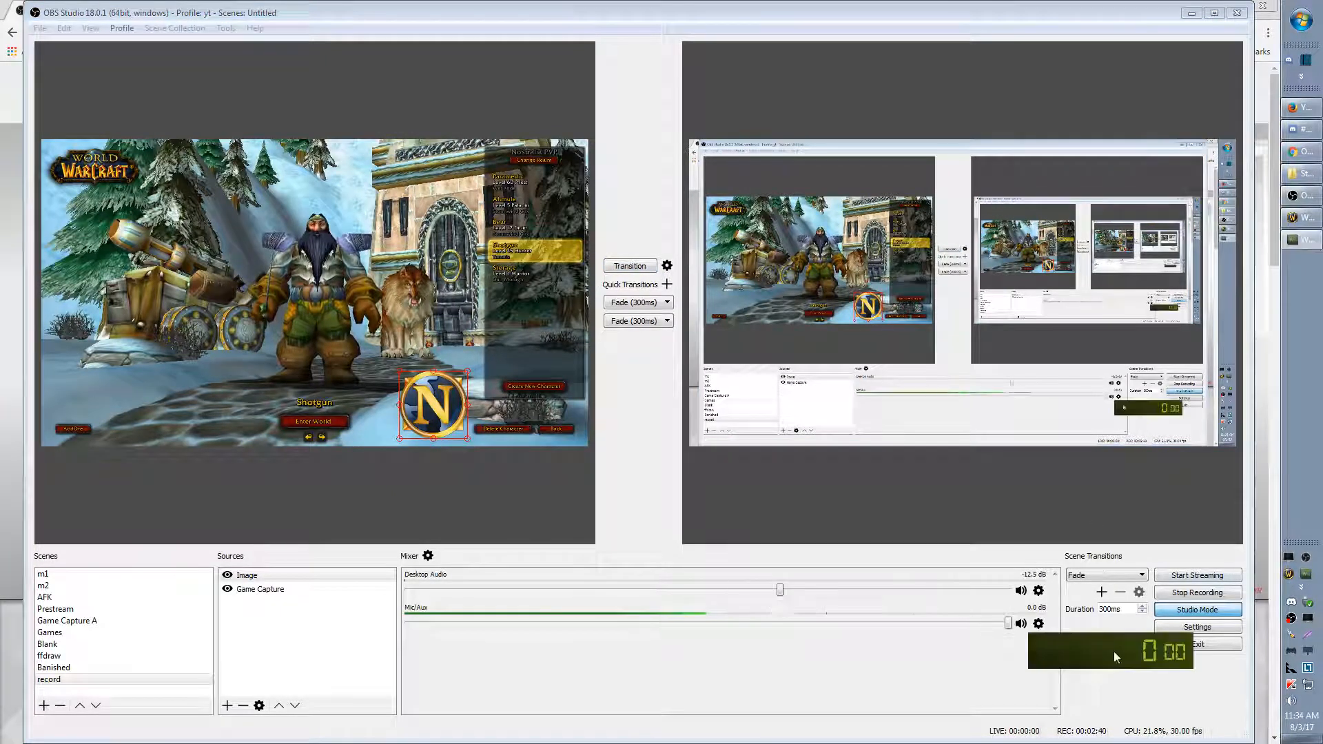
drag(1118, 651, 1162, 676)
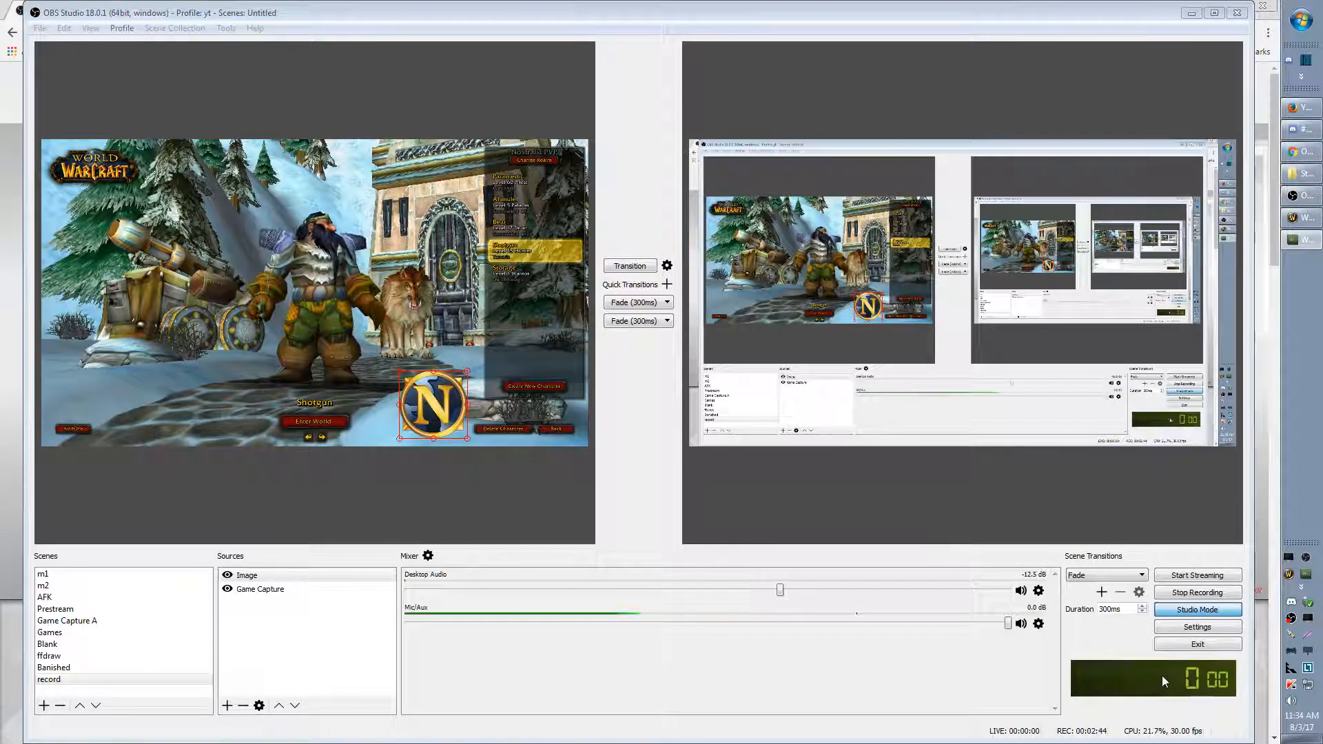
Add the existing timer window capture as a visible source in the record scene.
right_click(242, 626)
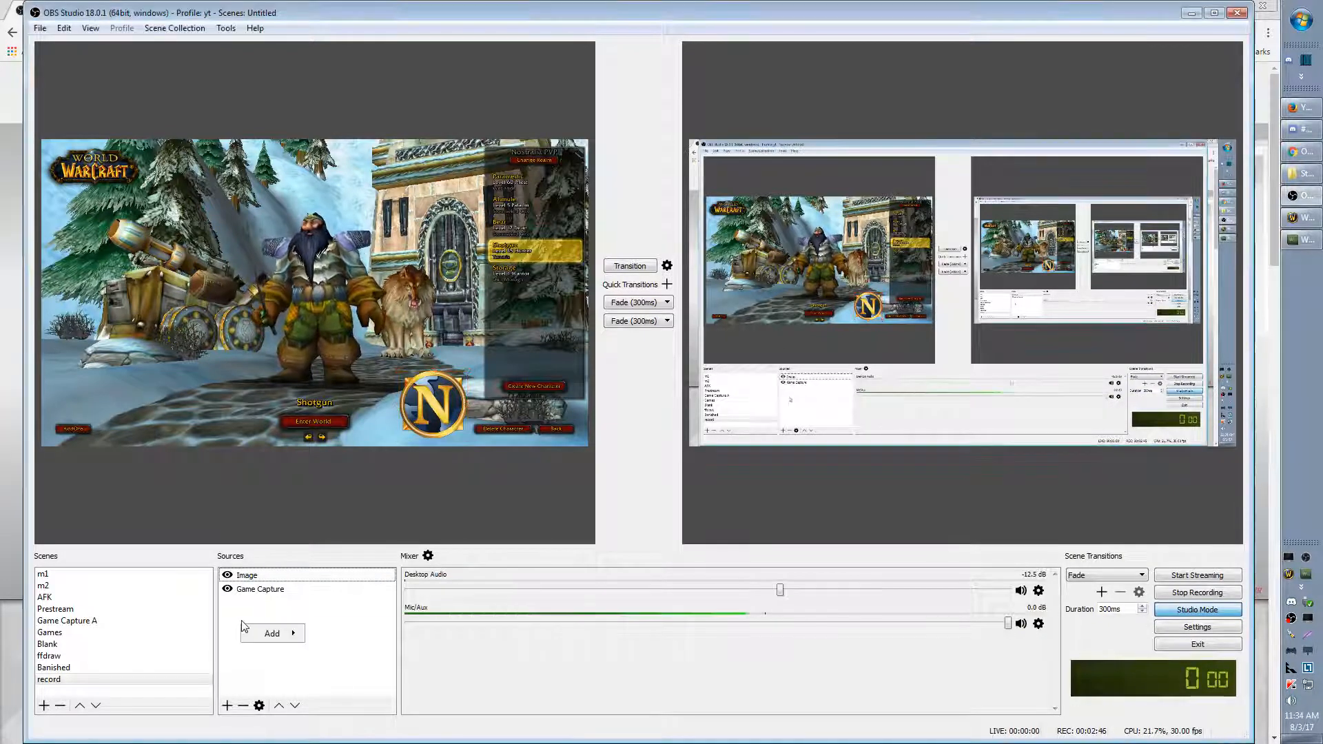
mouse_move(273, 633)
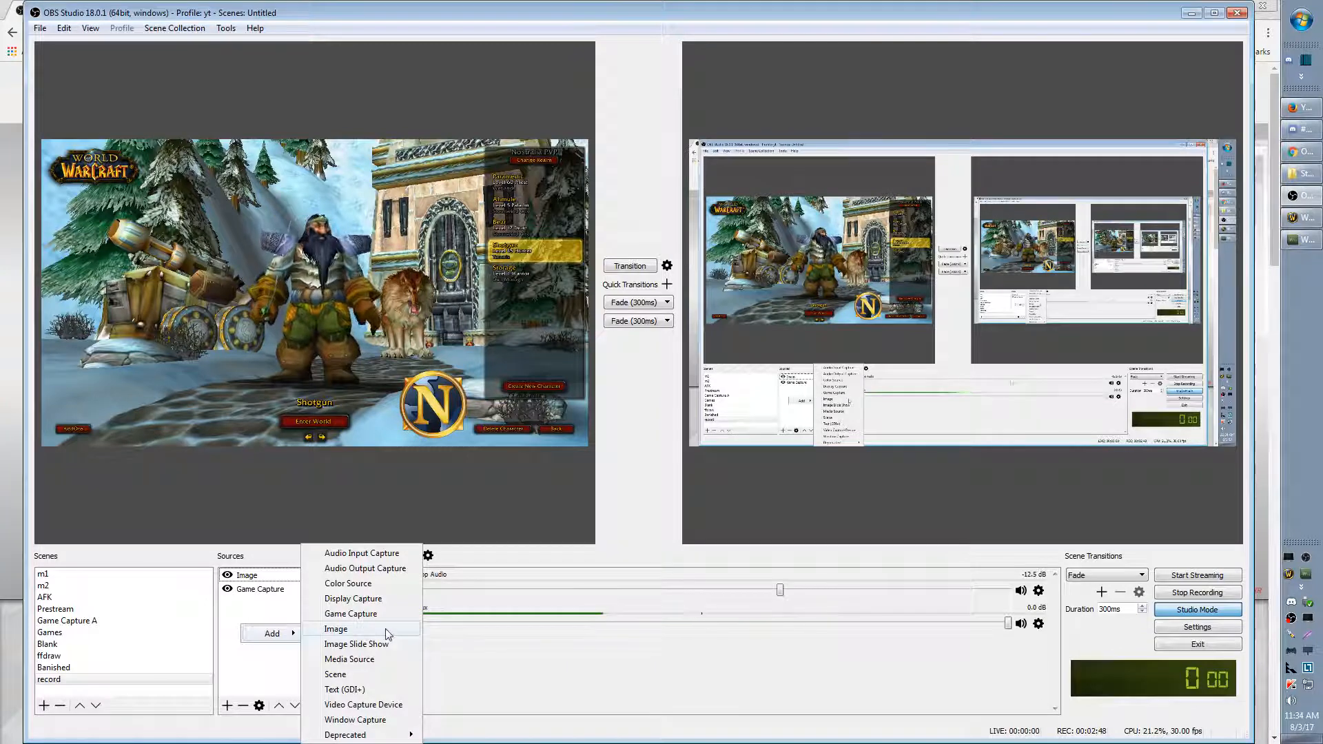
click(403, 719)
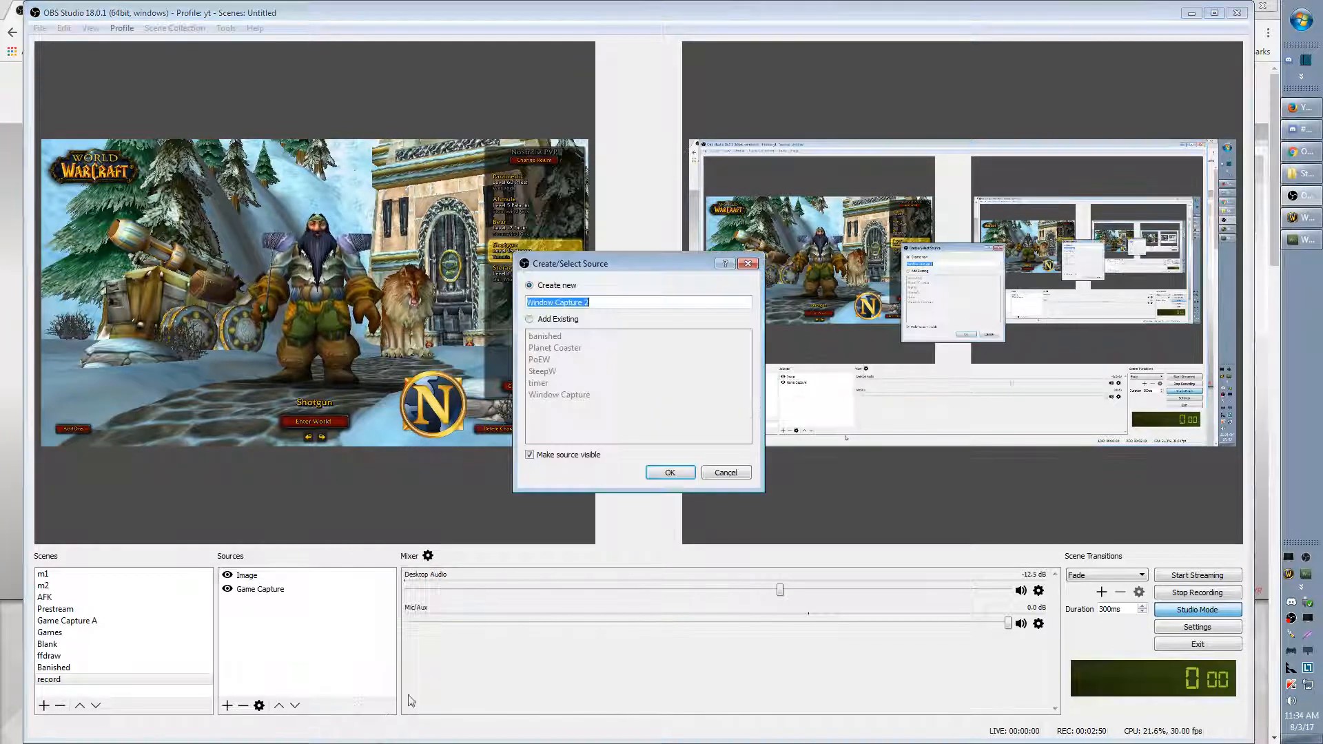
click(588, 303)
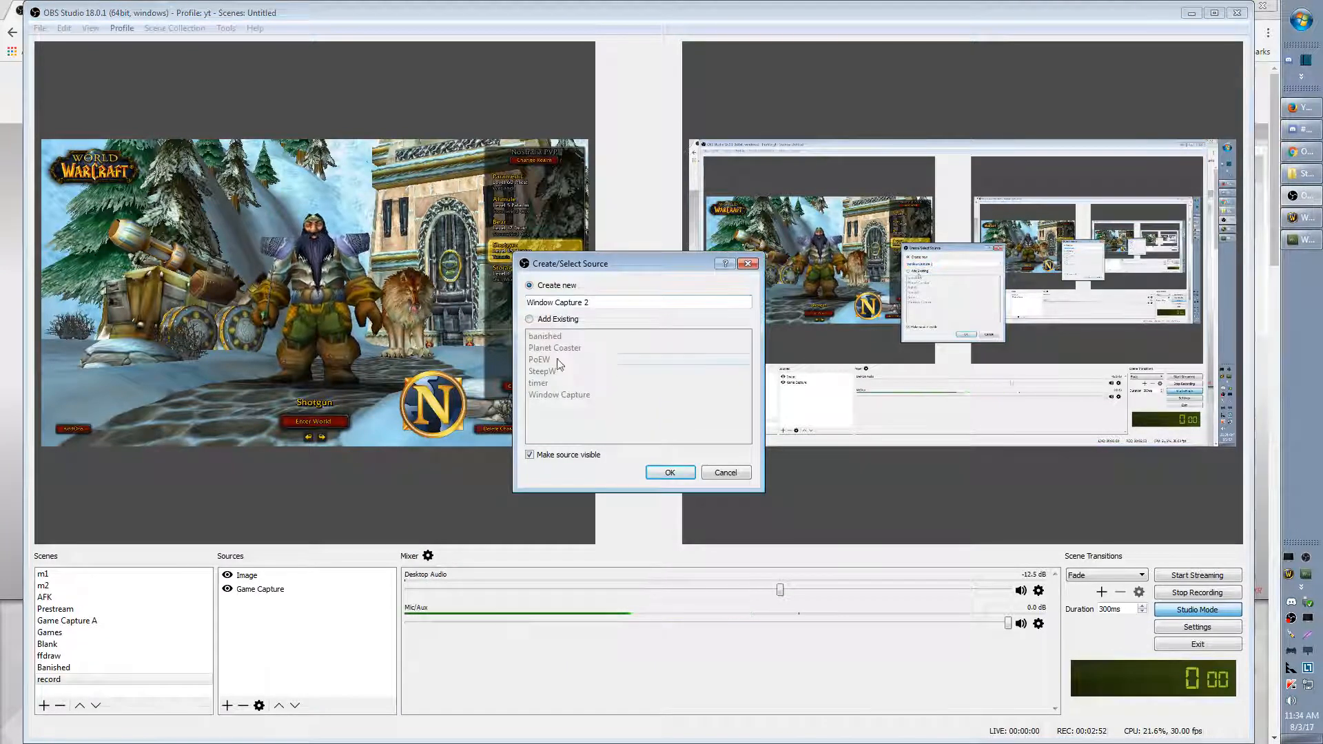
click(544, 320)
click(538, 383)
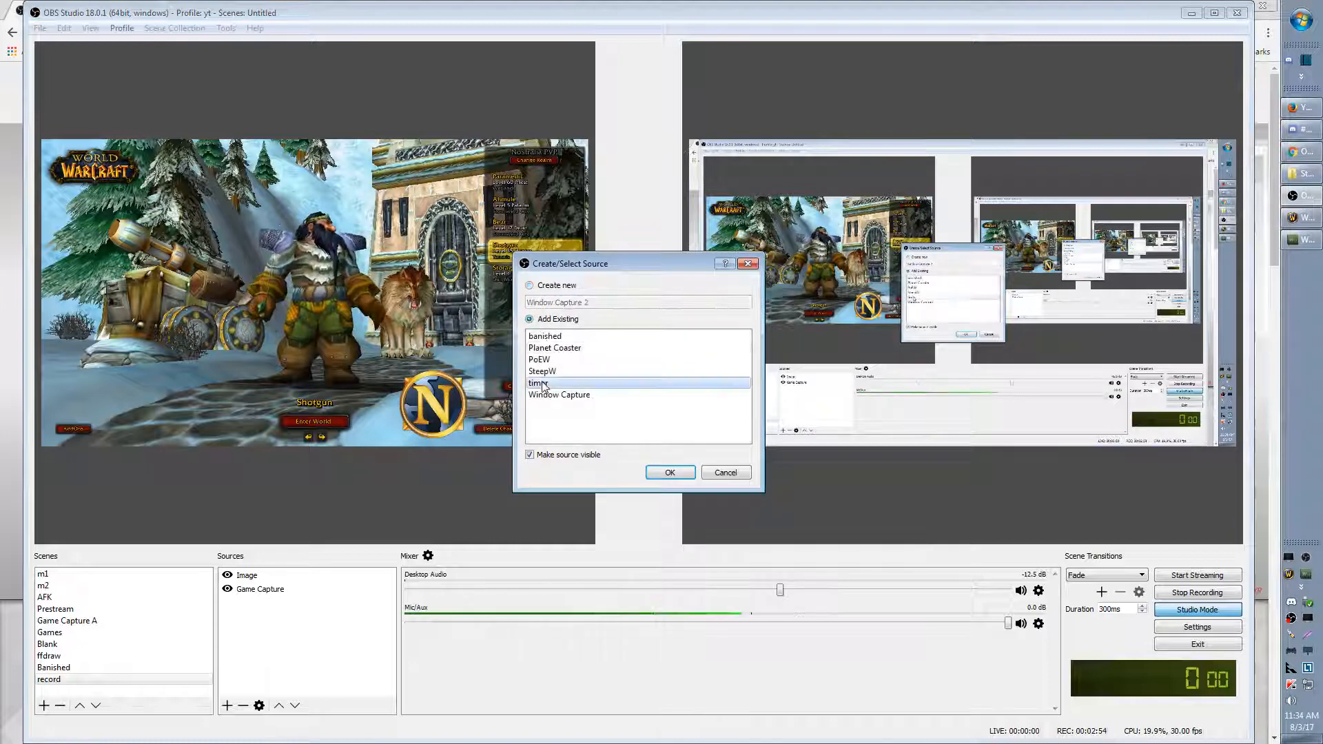
click(670, 473)
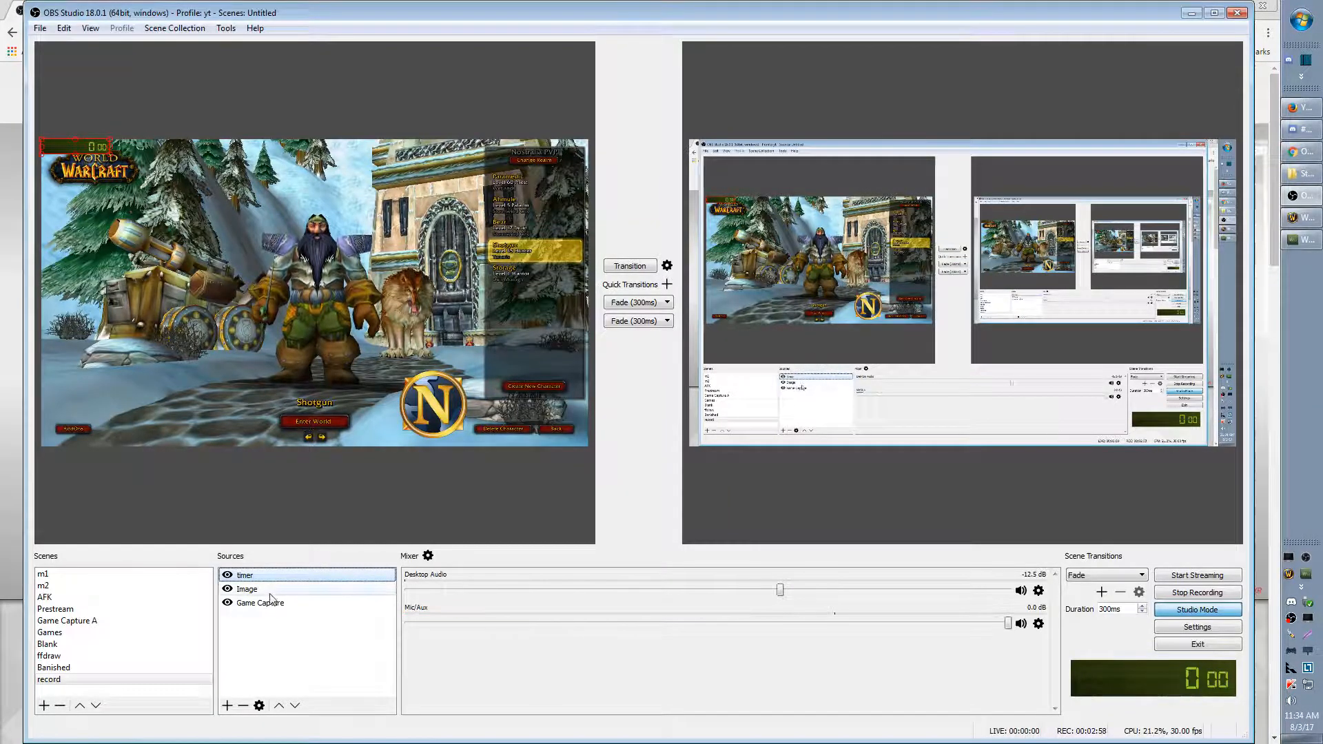
Shift the timer window slightly lower, then enlarge the timer source and place it in the scene's lower part between the Menu and Enter World buttons.
drag(1173, 685, 1172, 705)
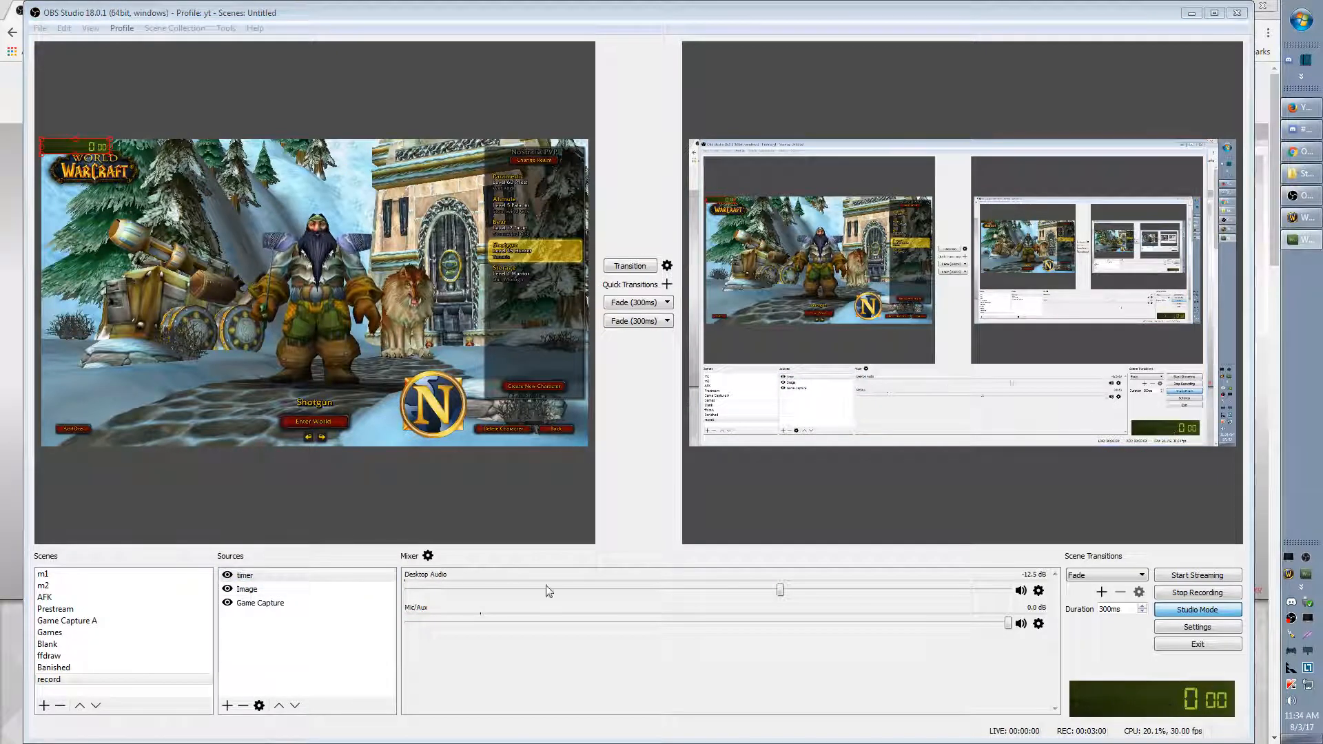
click(264, 576)
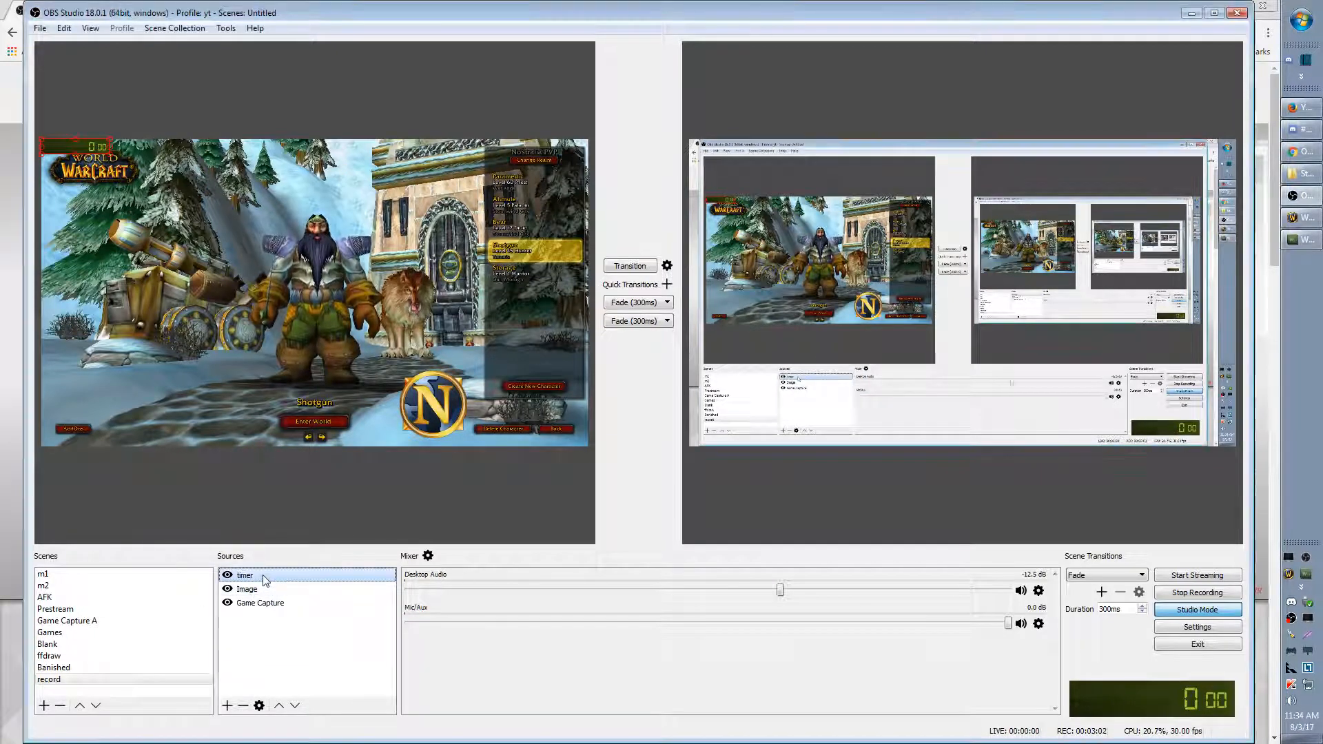
drag(95, 155, 164, 405)
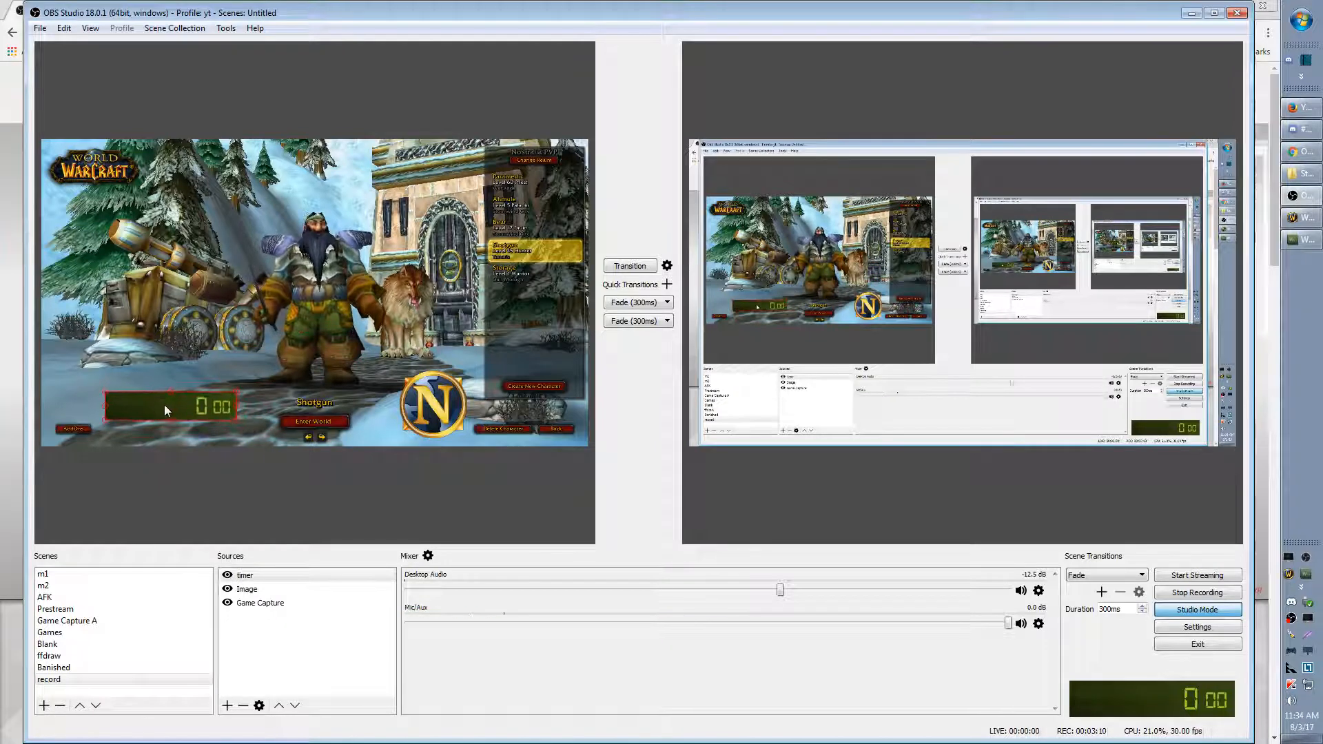
Create a new window capture of the WSplit window under its default name and move both timer captures towards the middle of the scene.
right_click(247, 626)
mouse_move(288, 638)
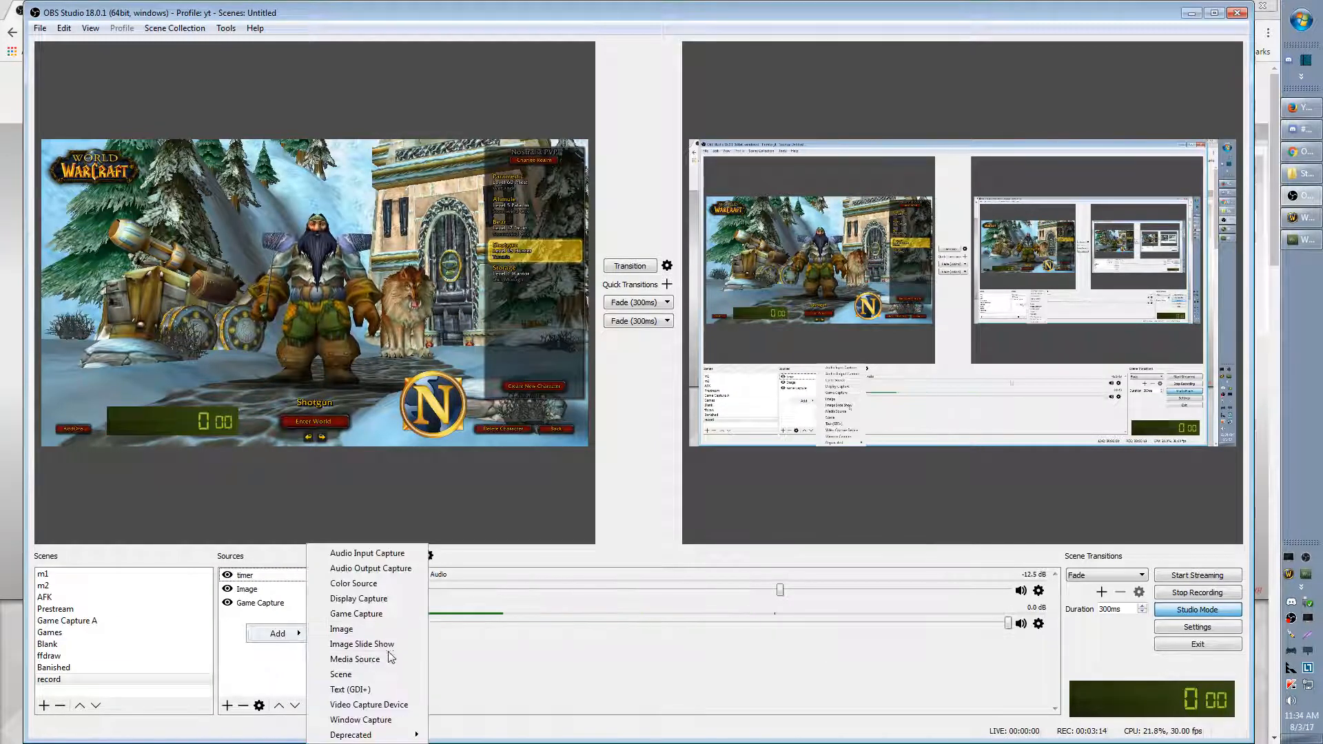
click(361, 720)
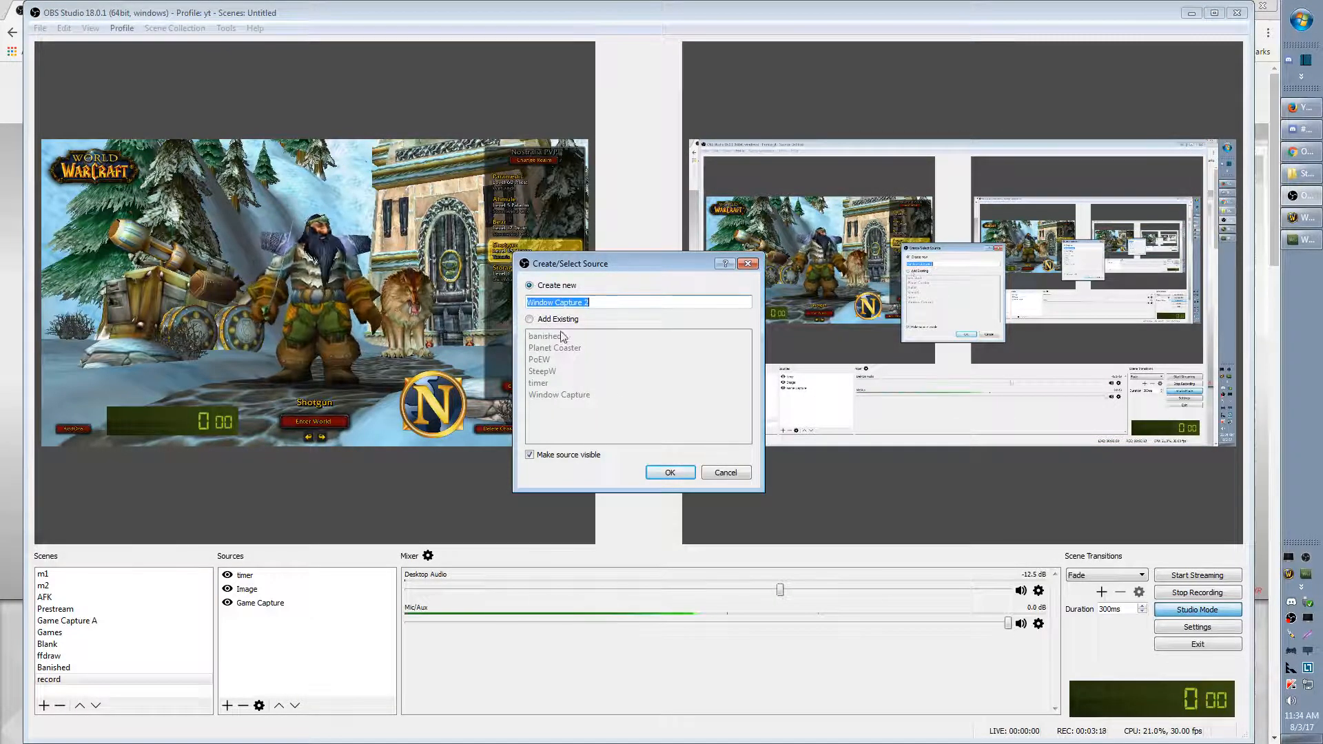
click(670, 472)
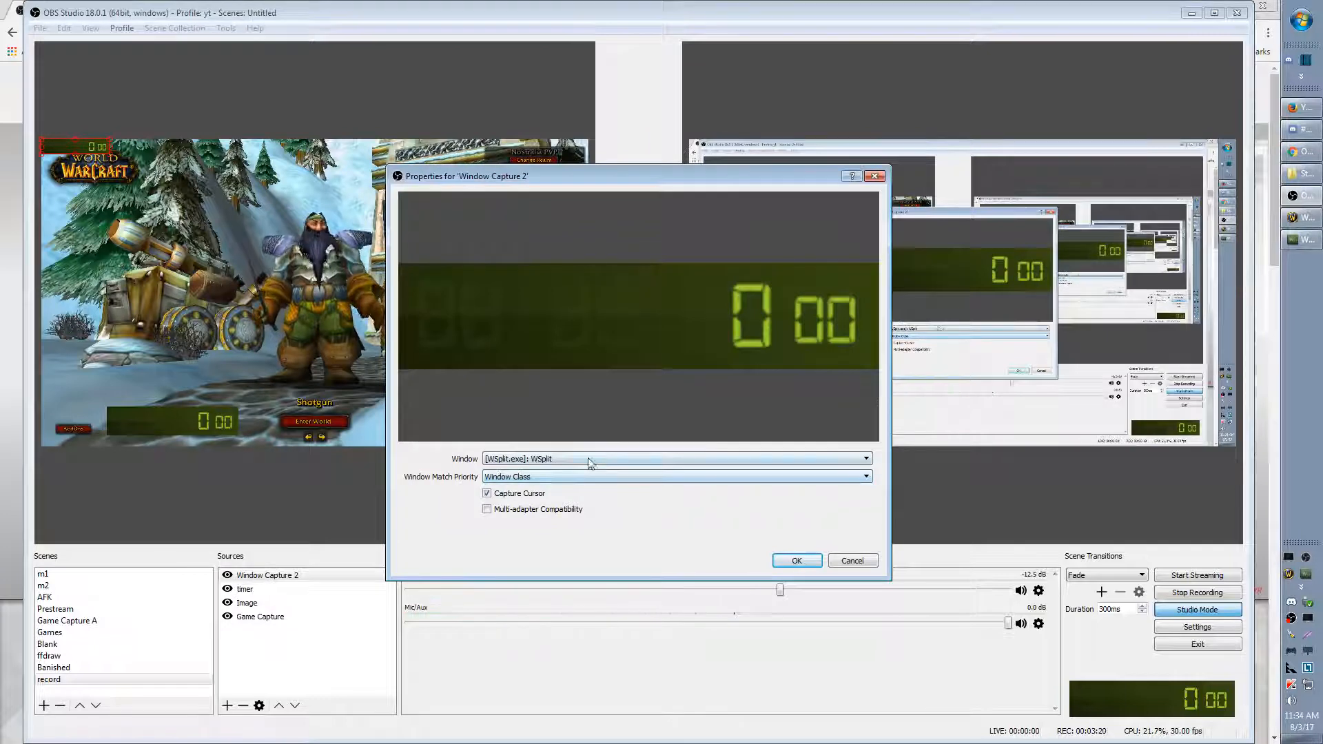
click(794, 562)
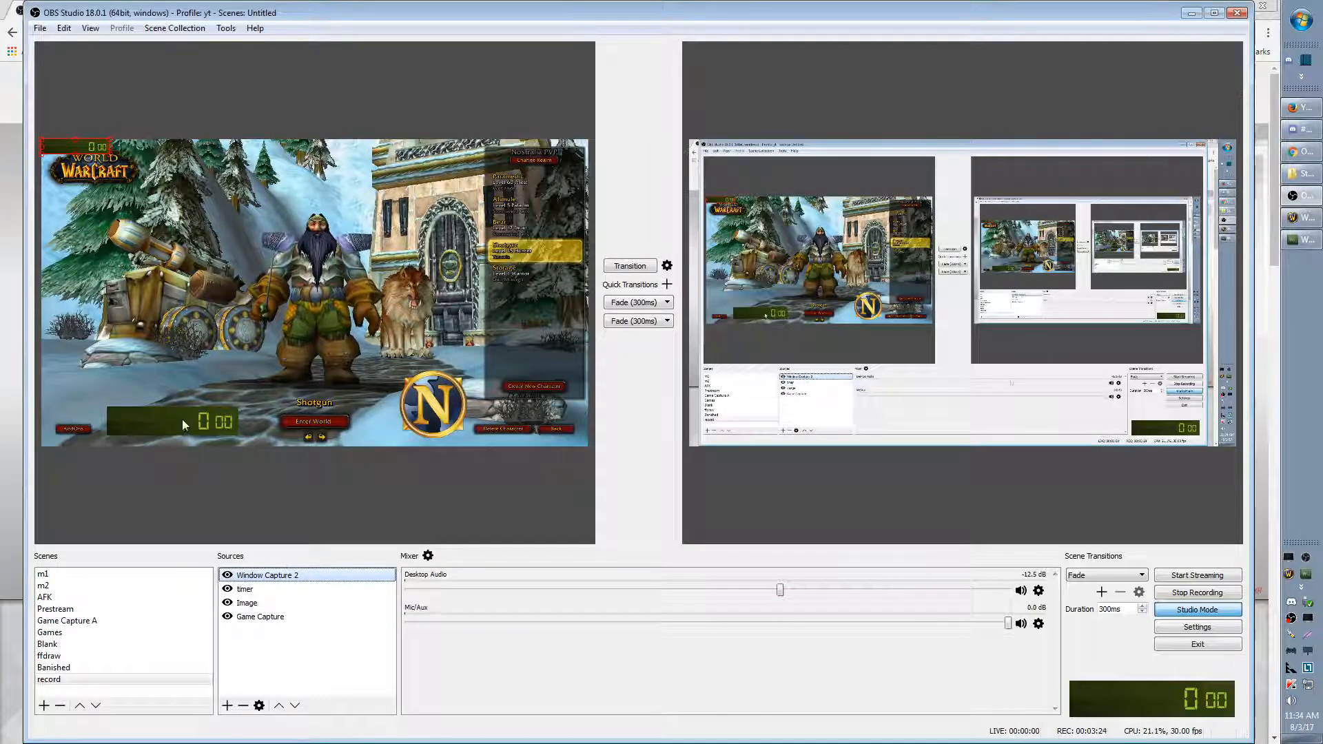
drag(182, 419, 234, 293)
drag(85, 139, 228, 345)
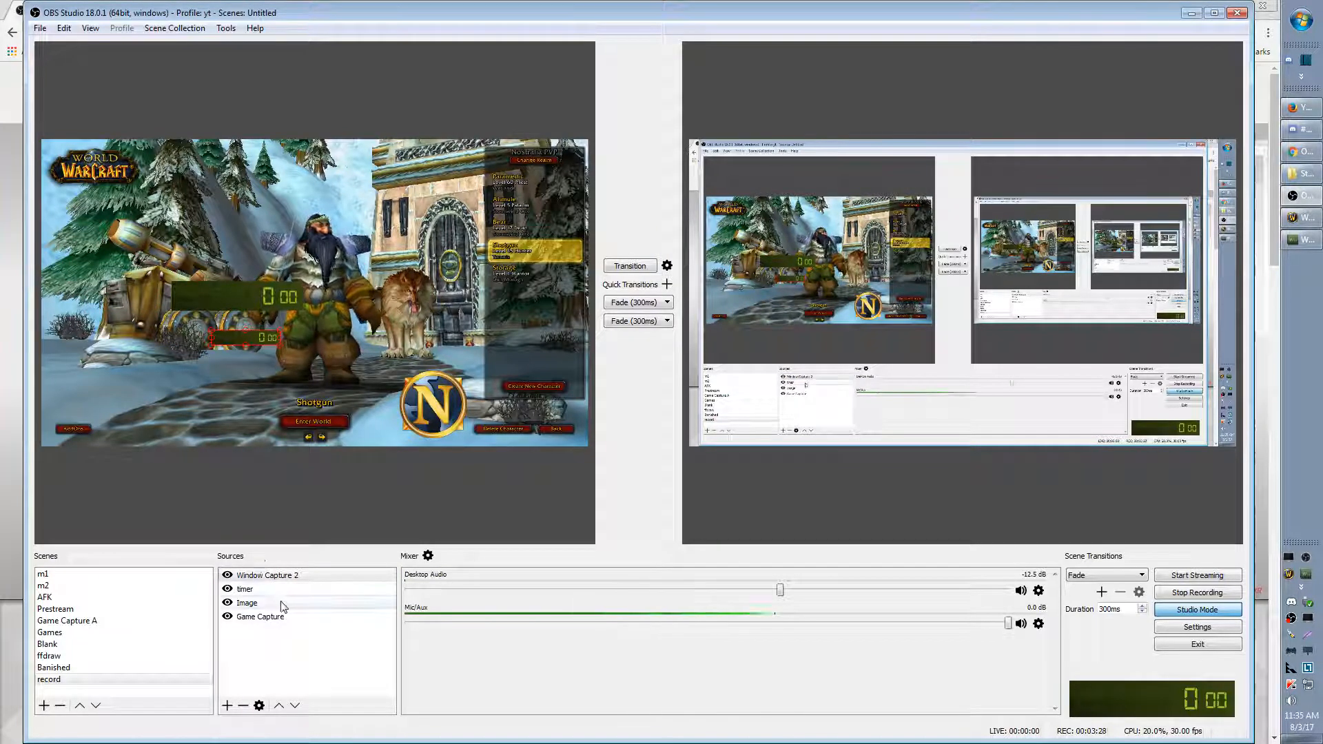
Remove the Window Capture 2 and timer sources from the record scene.
right_click(280, 575)
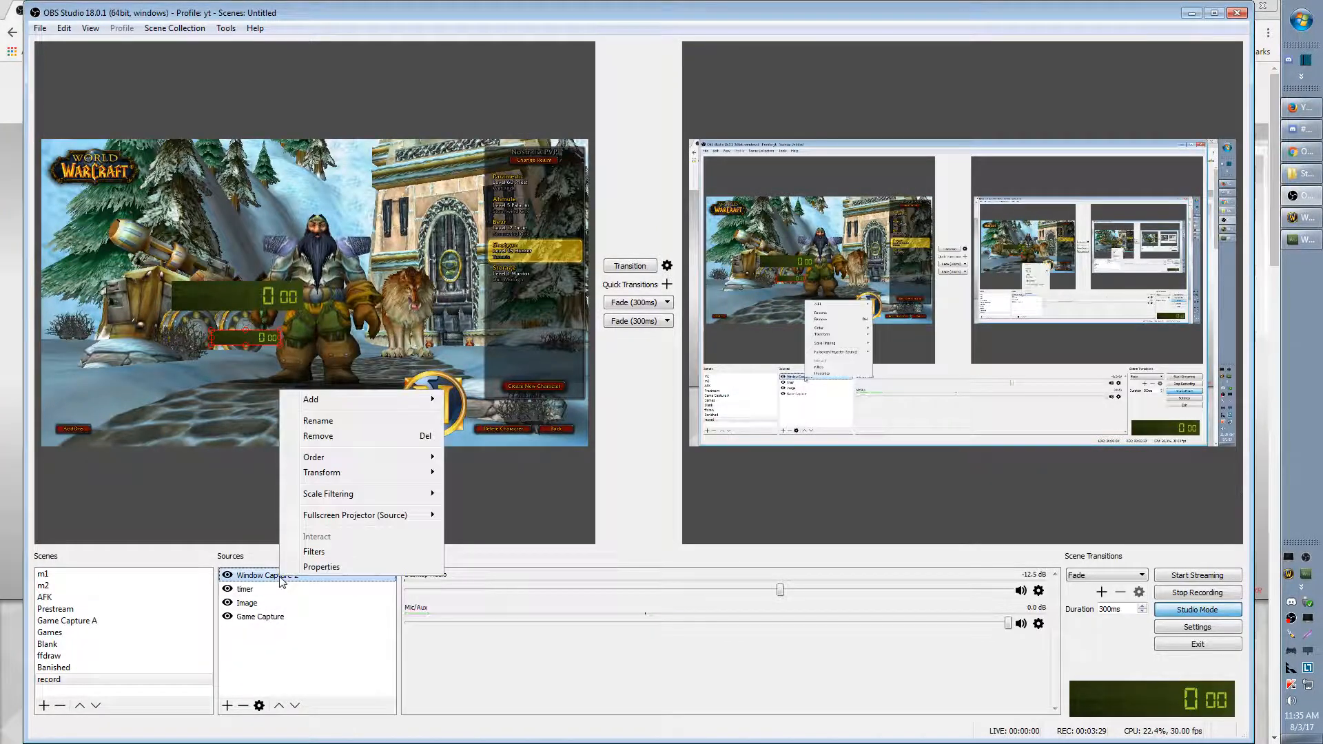
click(324, 437)
click(683, 400)
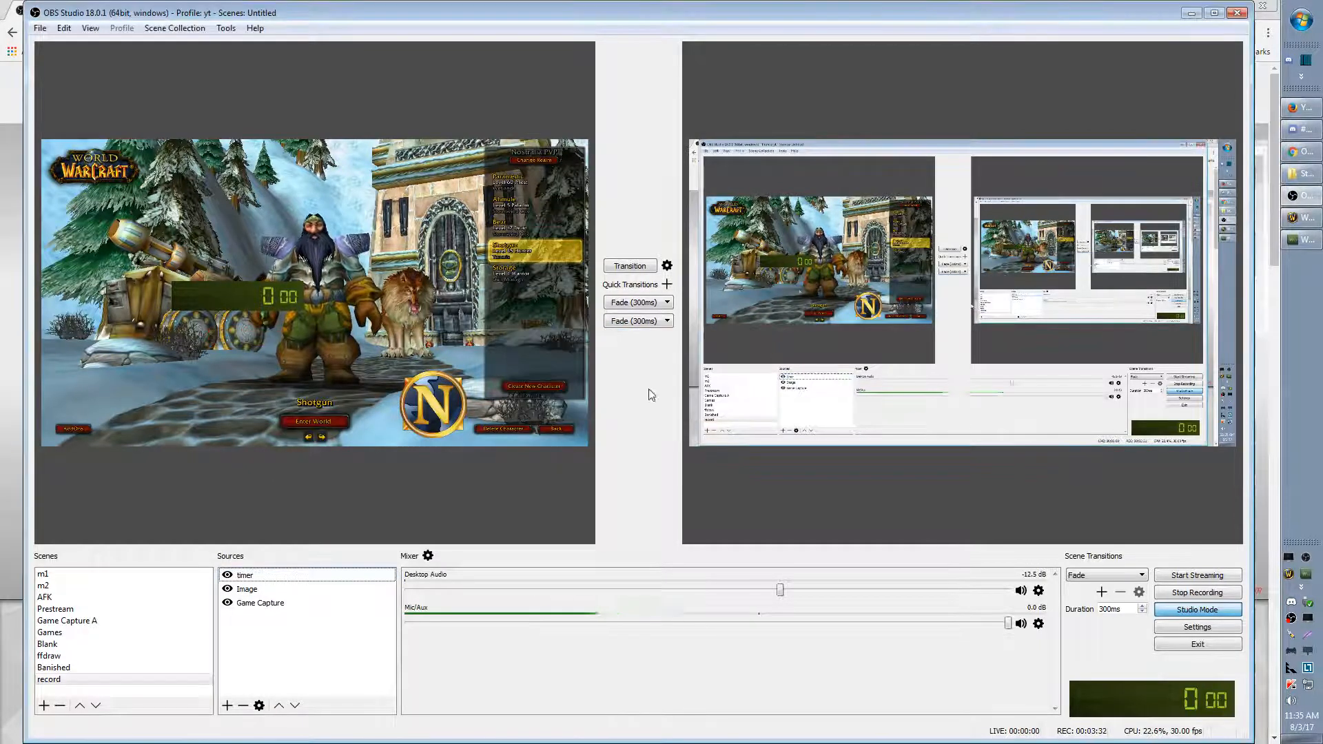
right_click(251, 575)
click(299, 432)
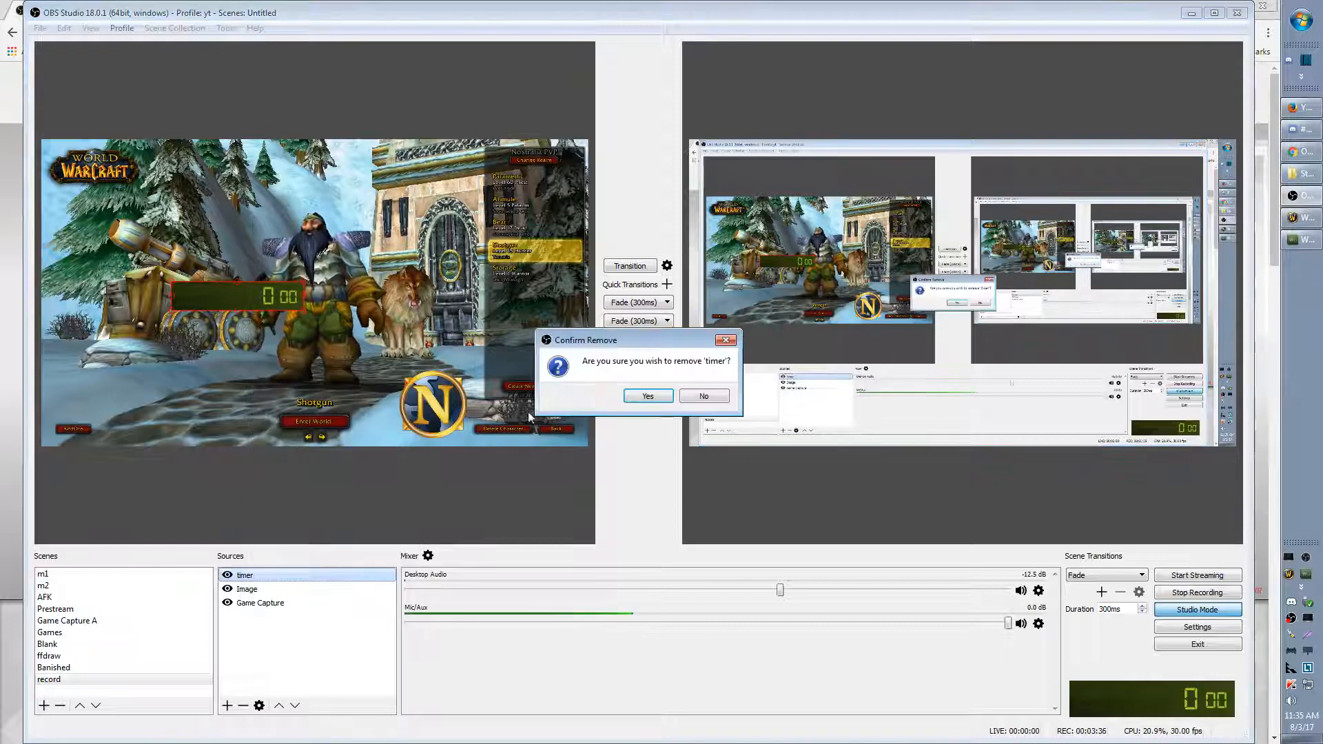
key(Return)
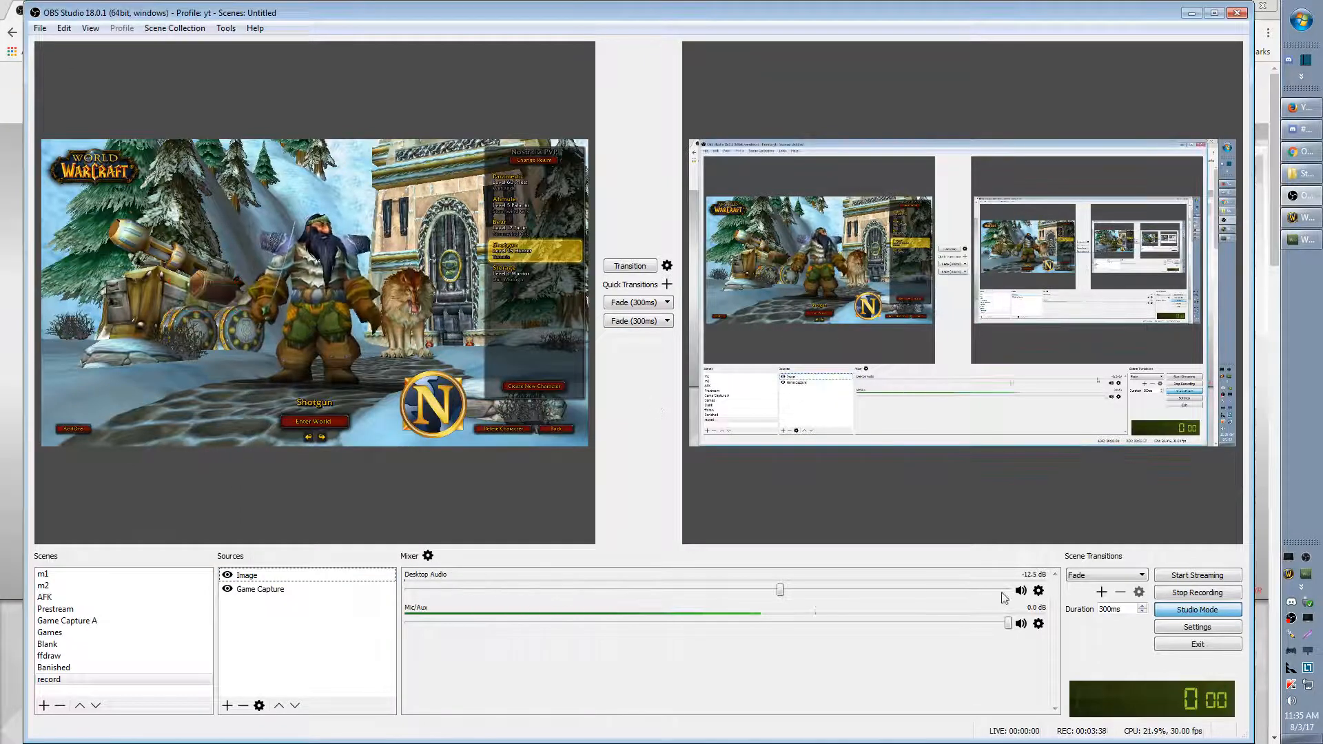
Move the digital timer window off the captured screen and bring it back below the Exit button.
drag(1130, 697, 1322, 682)
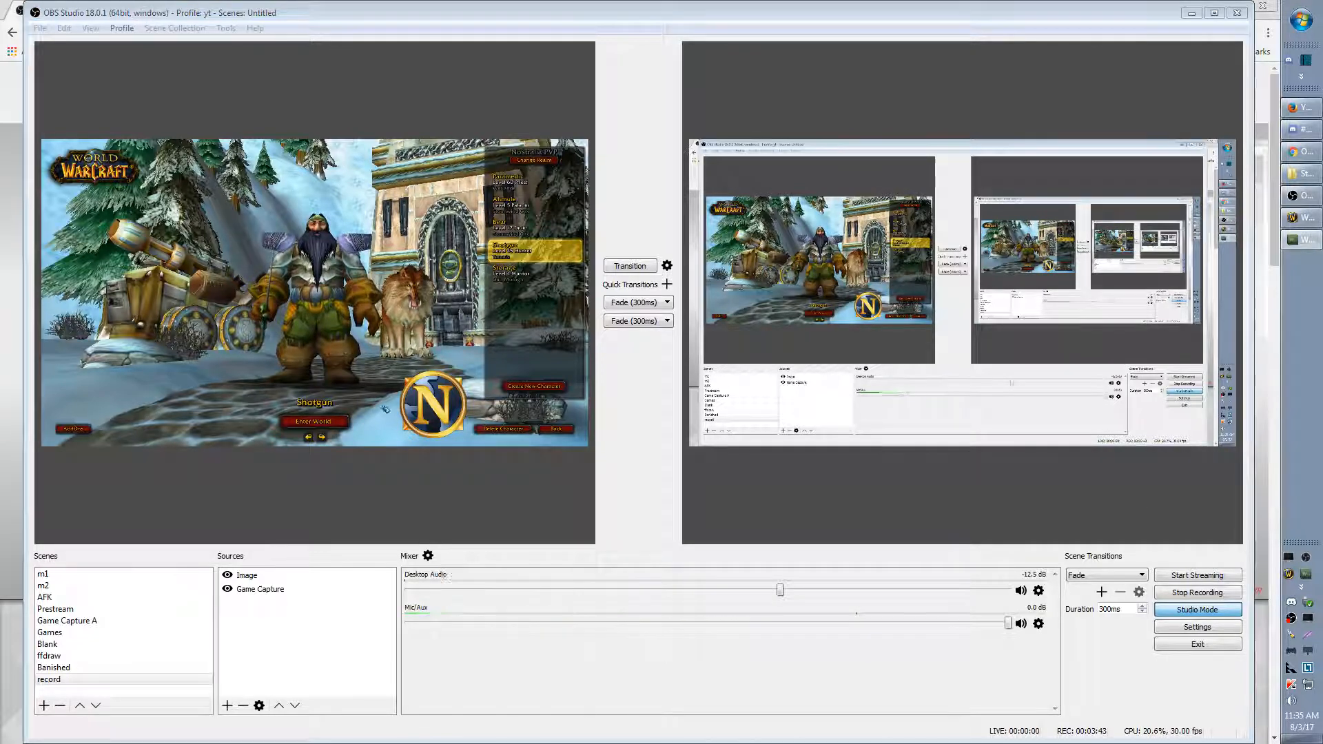
drag(1322, 698, 1122, 694)
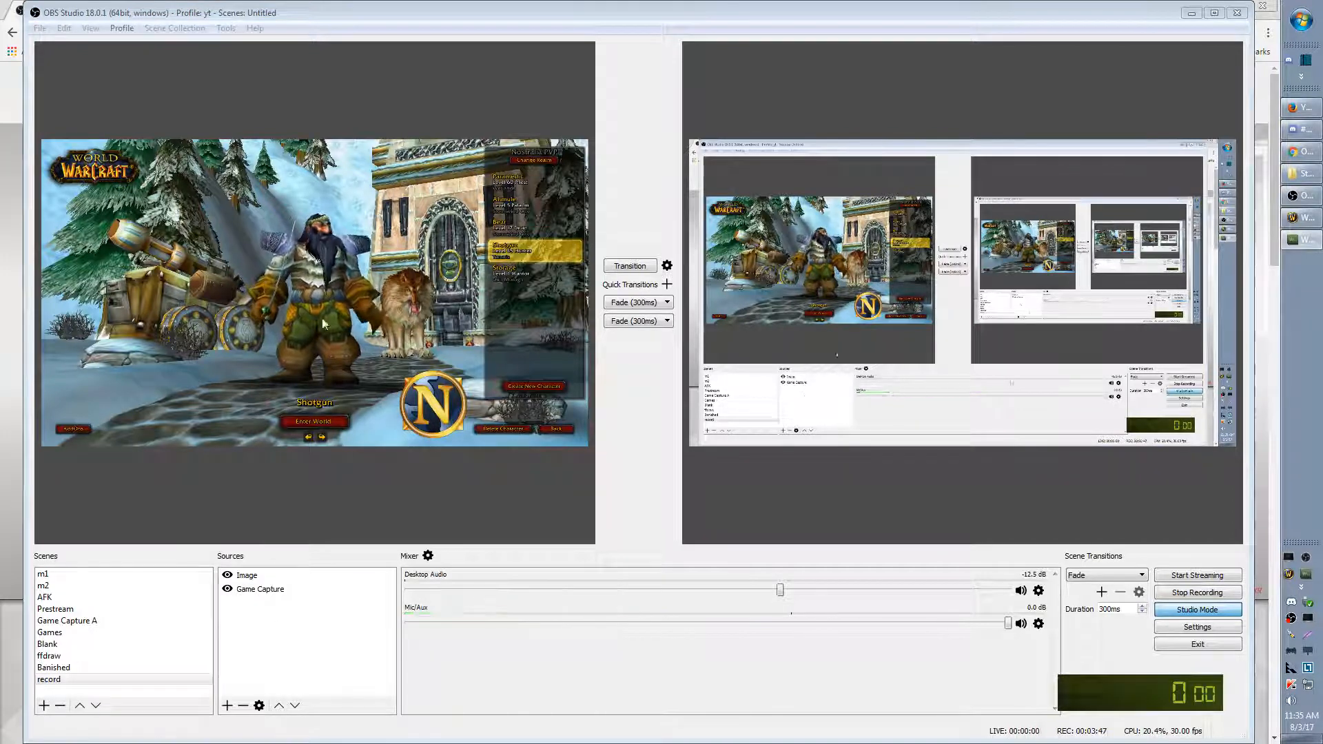
Open the settings and examine the Stream options, including the available streaming services and YouTube ingest servers.
click(40, 27)
click(62, 82)
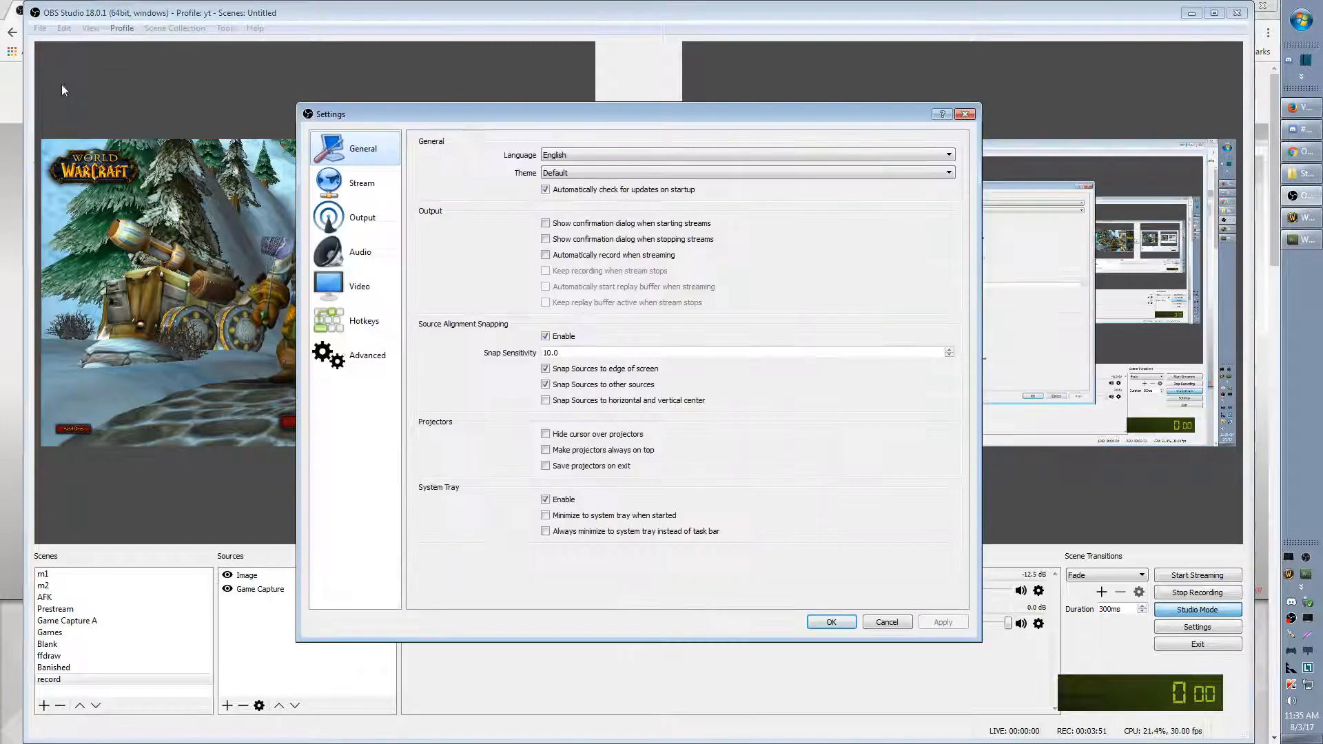
click(354, 190)
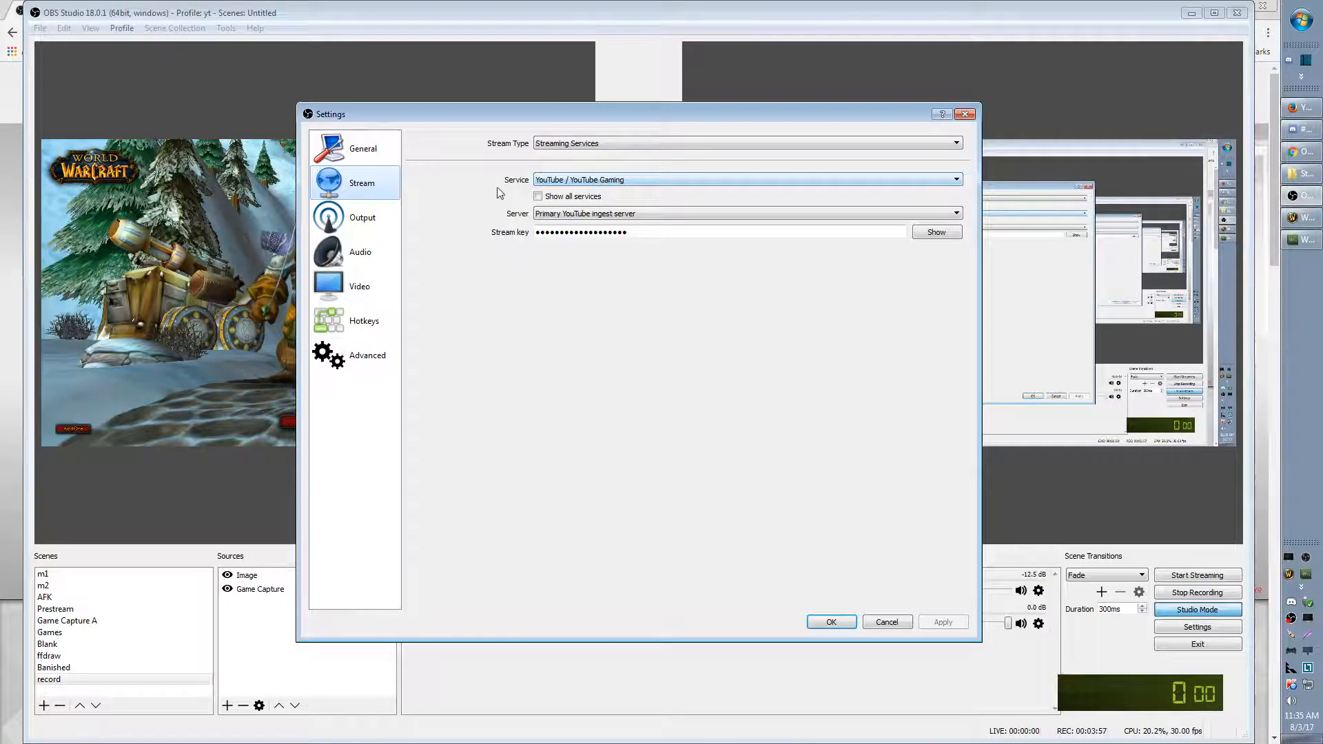
click(713, 214)
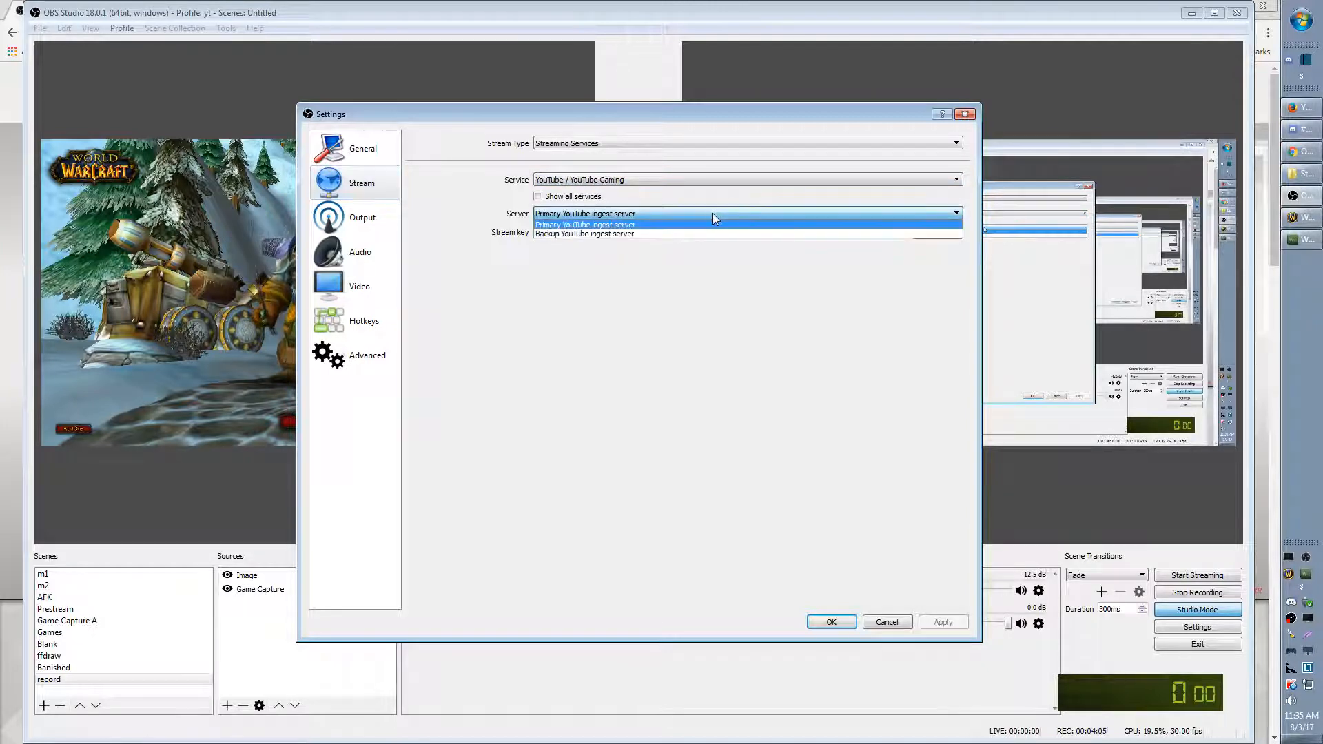
click(713, 214)
click(677, 180)
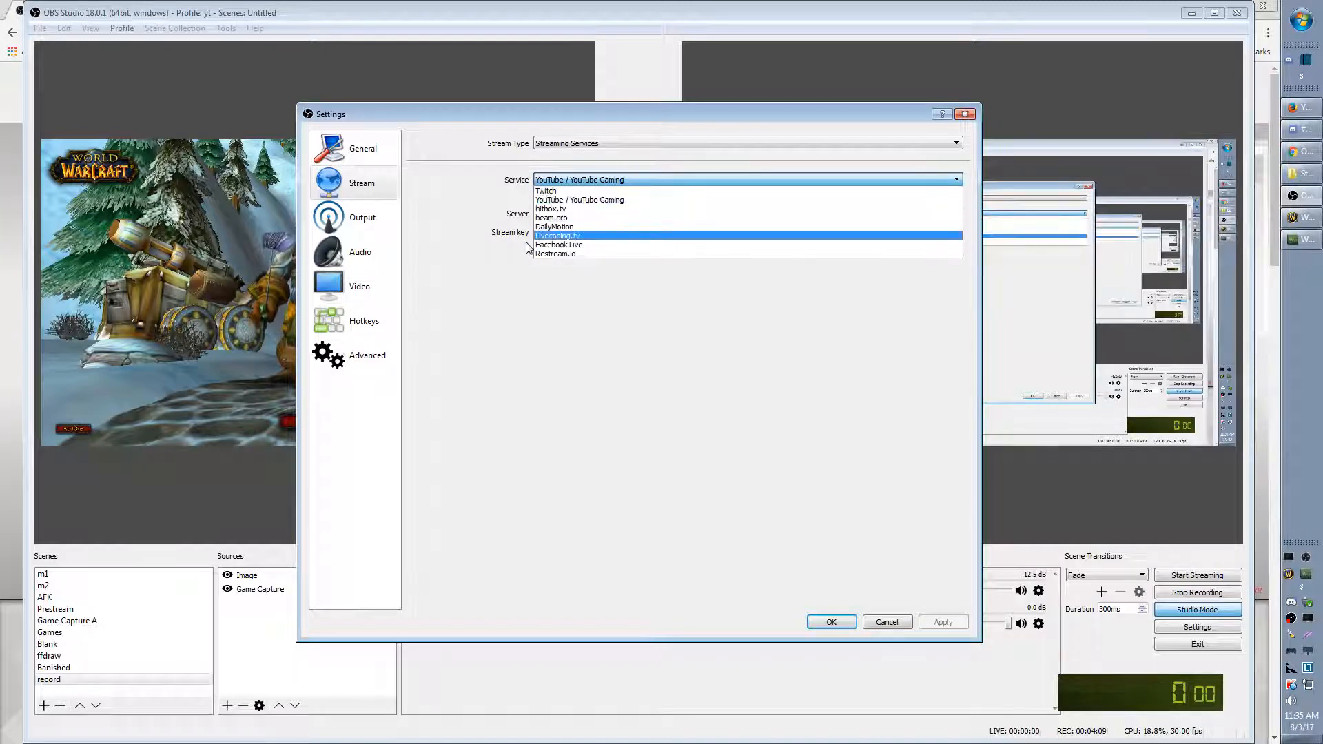
click(461, 305)
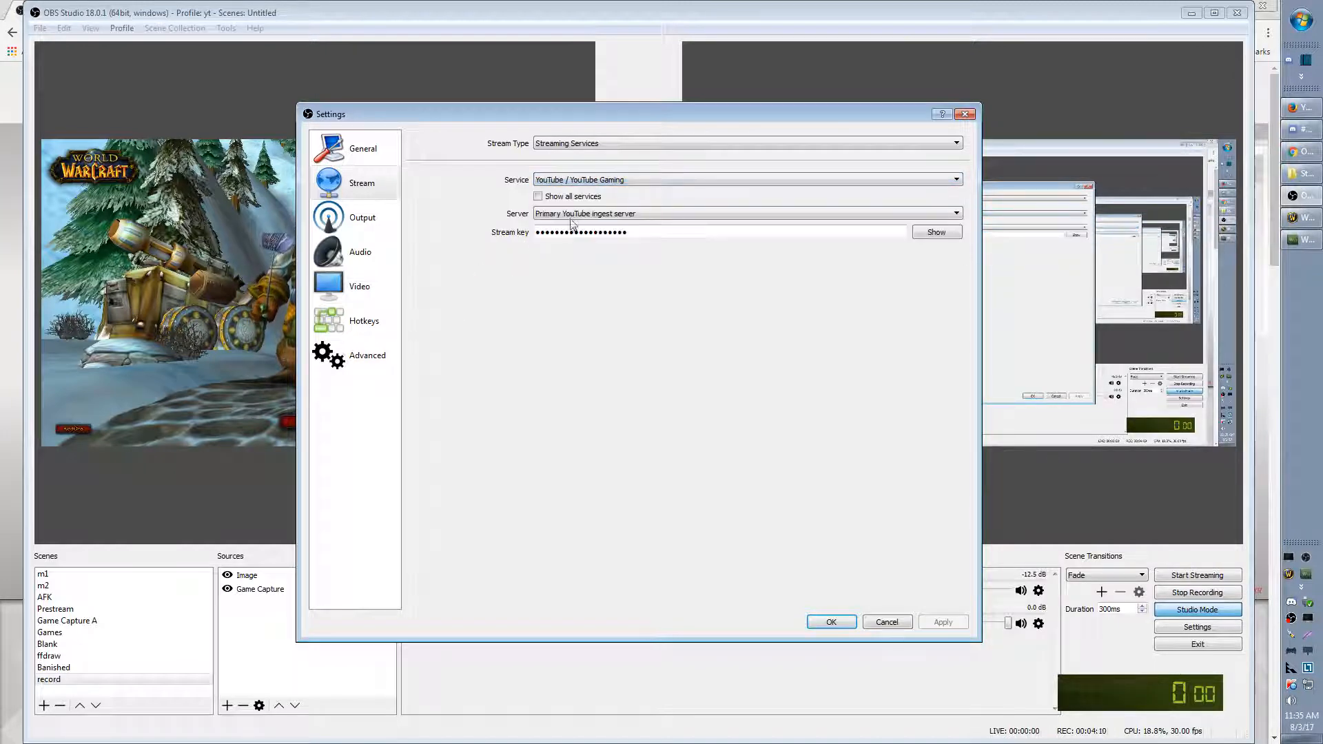
click(632, 219)
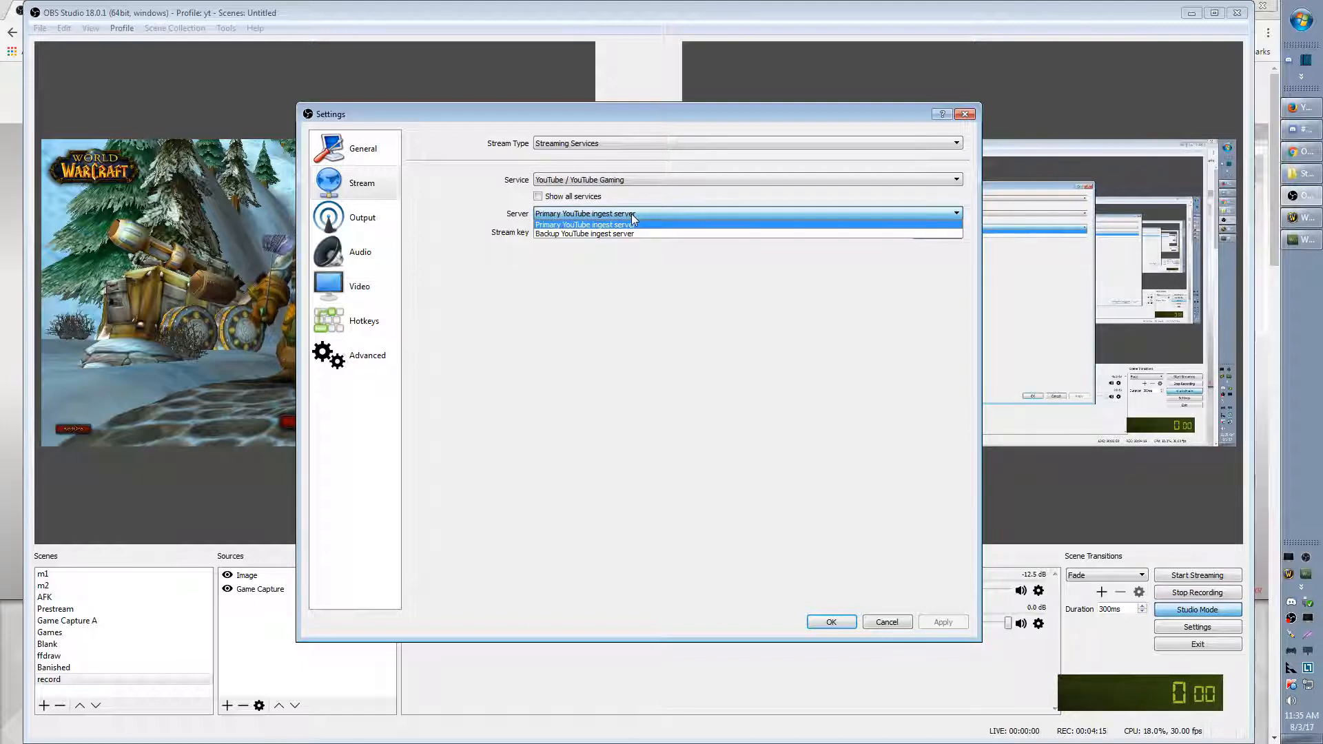
click(632, 215)
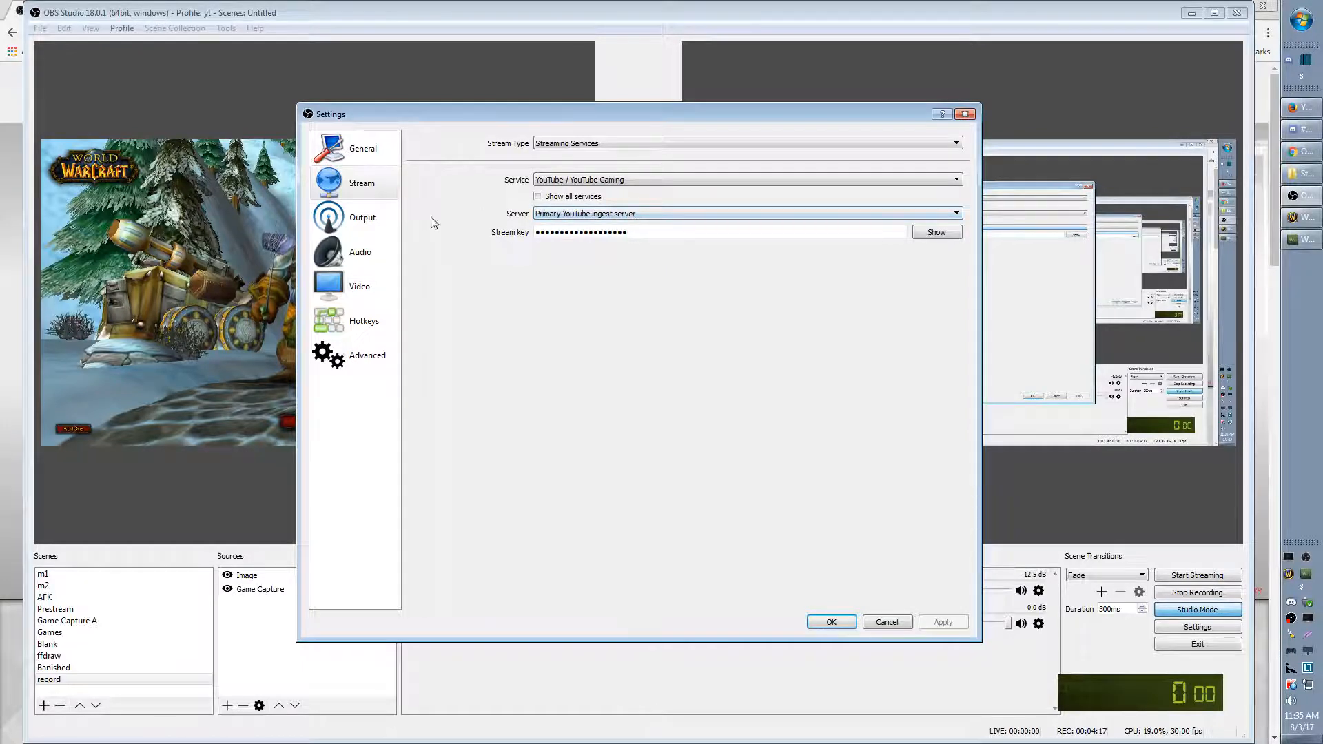
Examine the Output settings for streaming, including the bitrate and CPU Usage Preset choices, and those for recording.
click(320, 230)
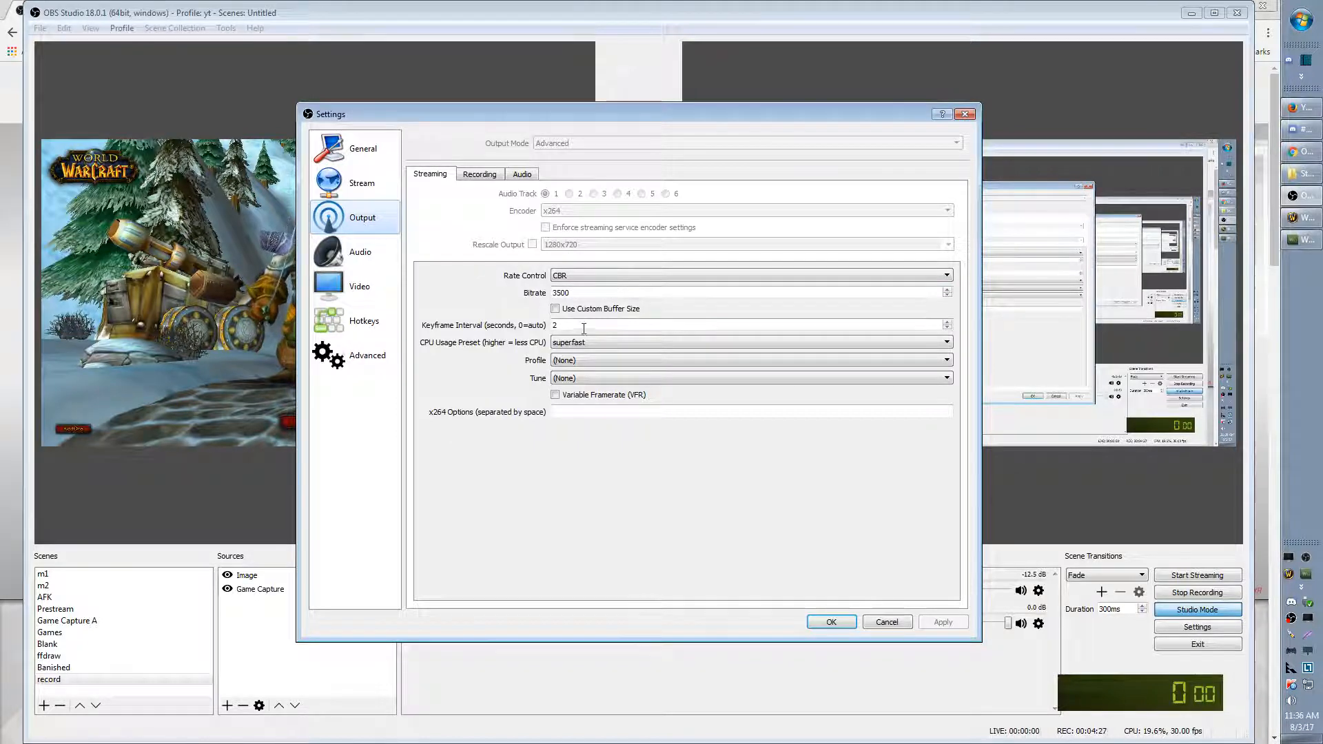
click(581, 292)
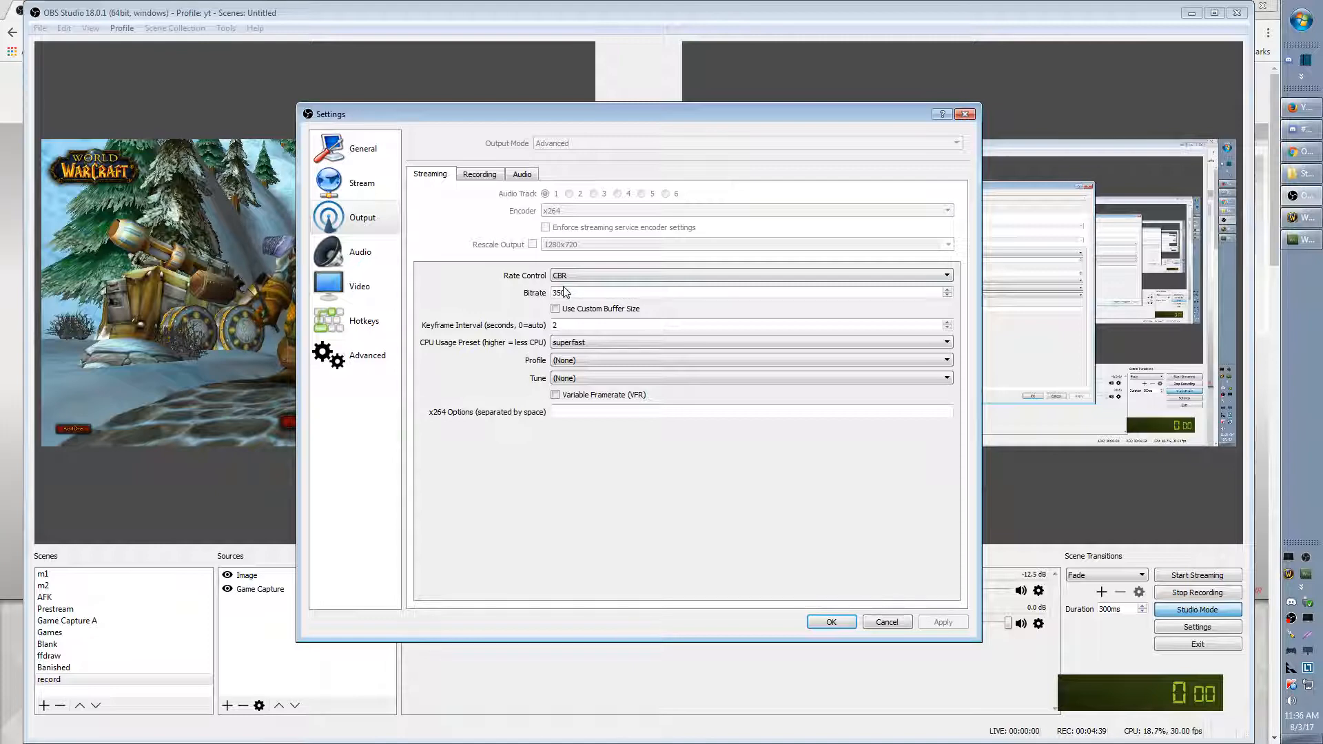
drag(572, 116, 851, 89)
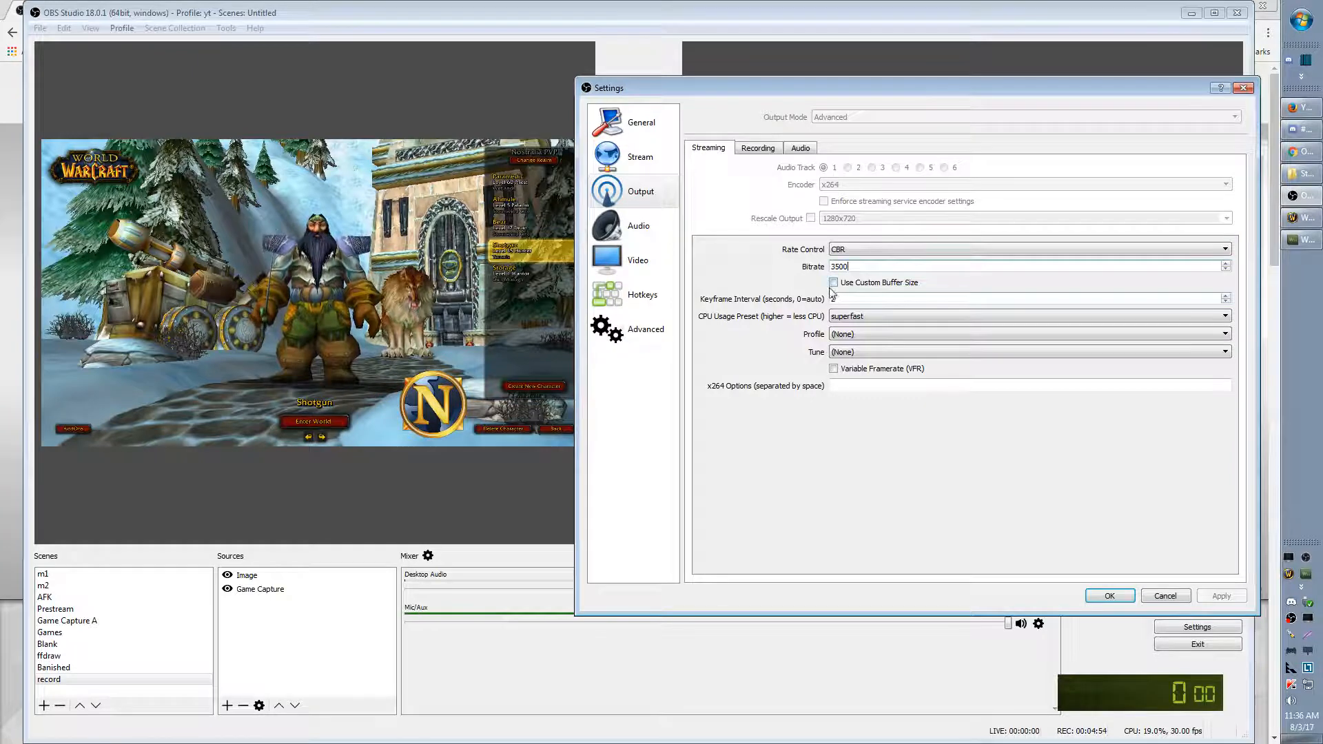
click(889, 319)
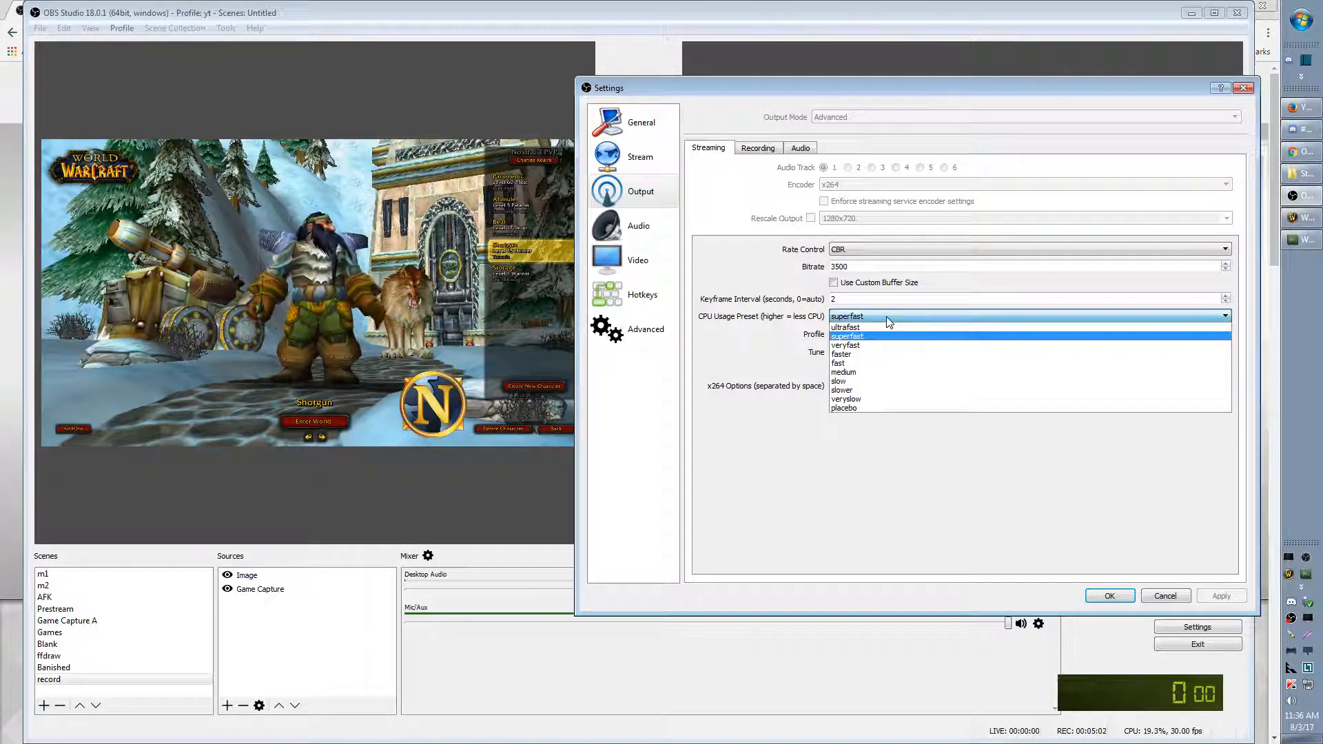
click(887, 318)
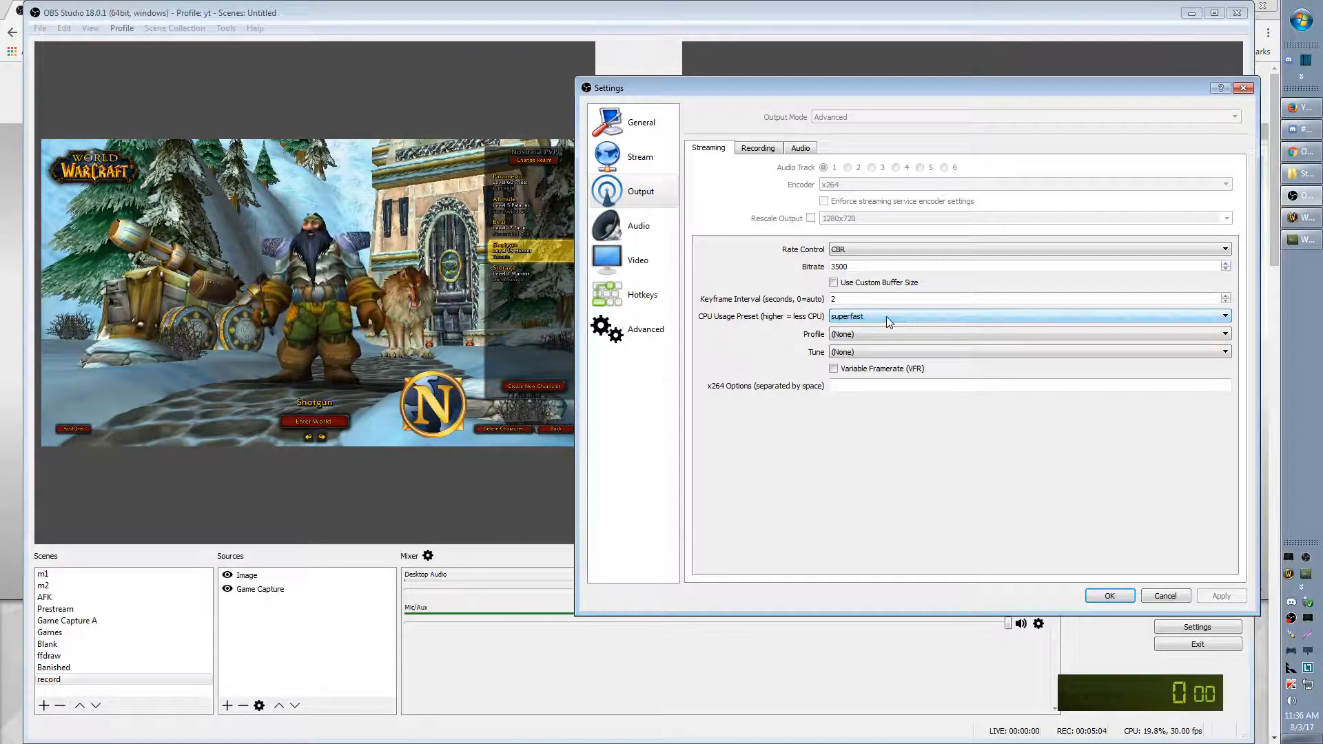
click(888, 319)
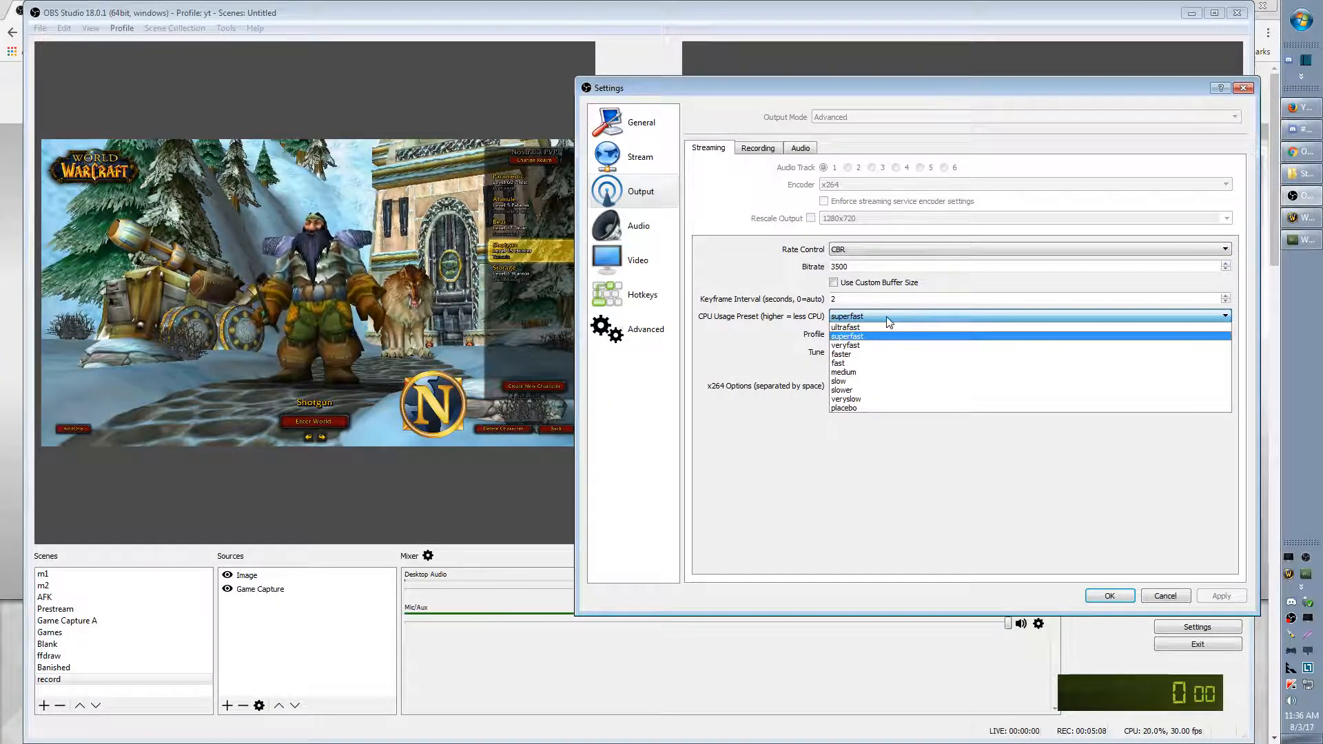
click(887, 318)
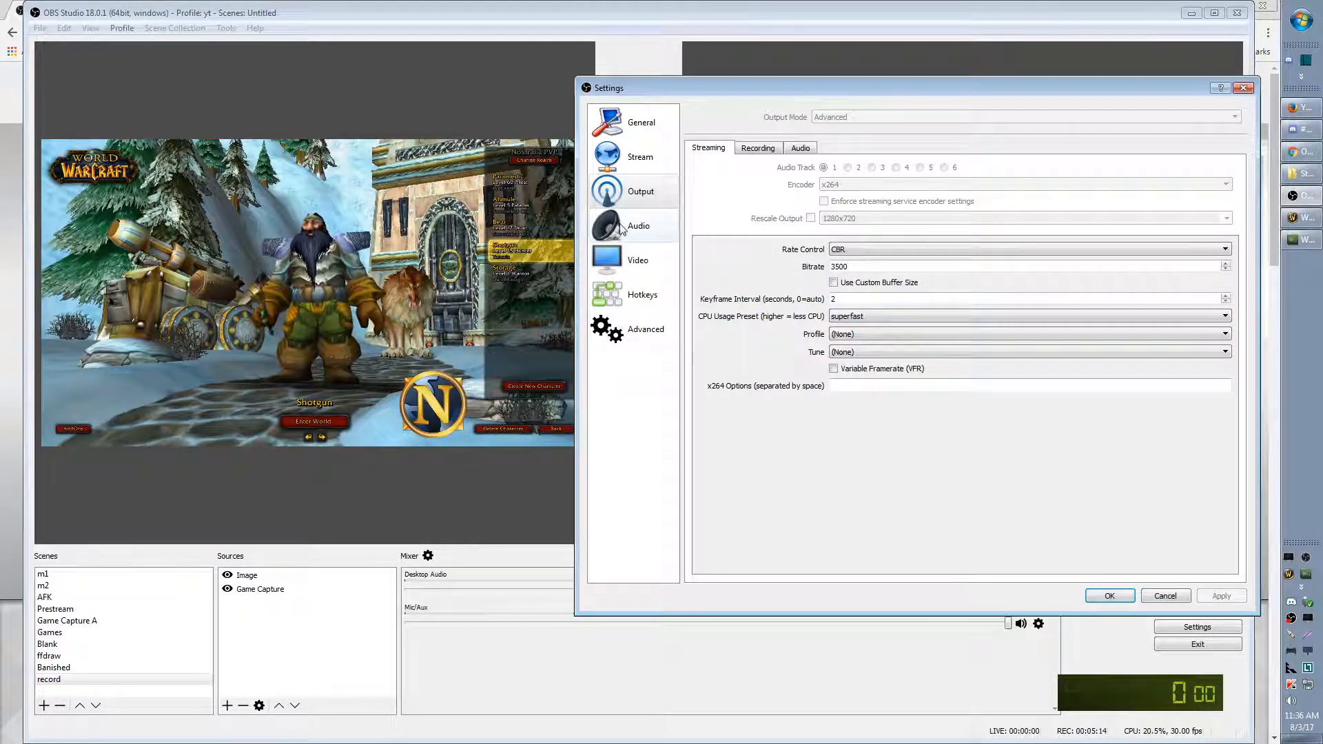
click(761, 148)
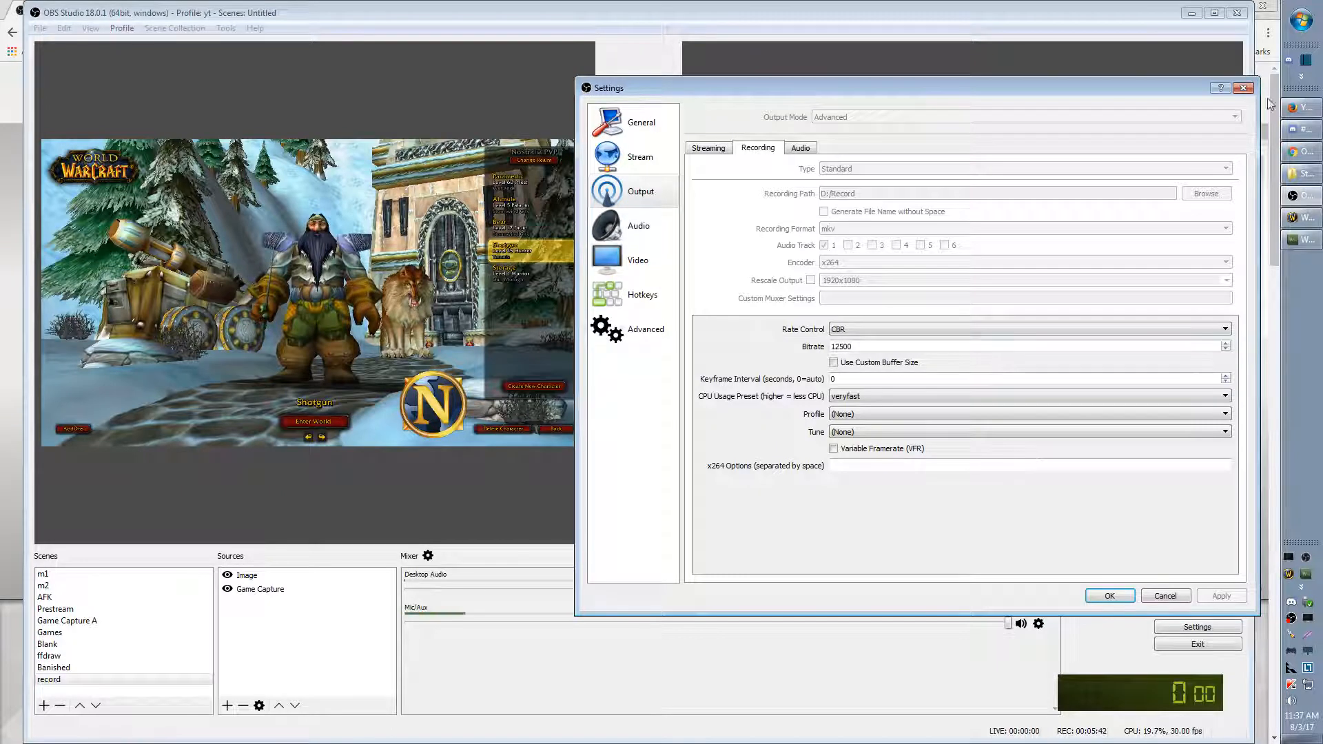
Launch HandBrake, enable Web Optimized for the MP4 output, and examine the video quality settings before closing the program.
click(1308, 83)
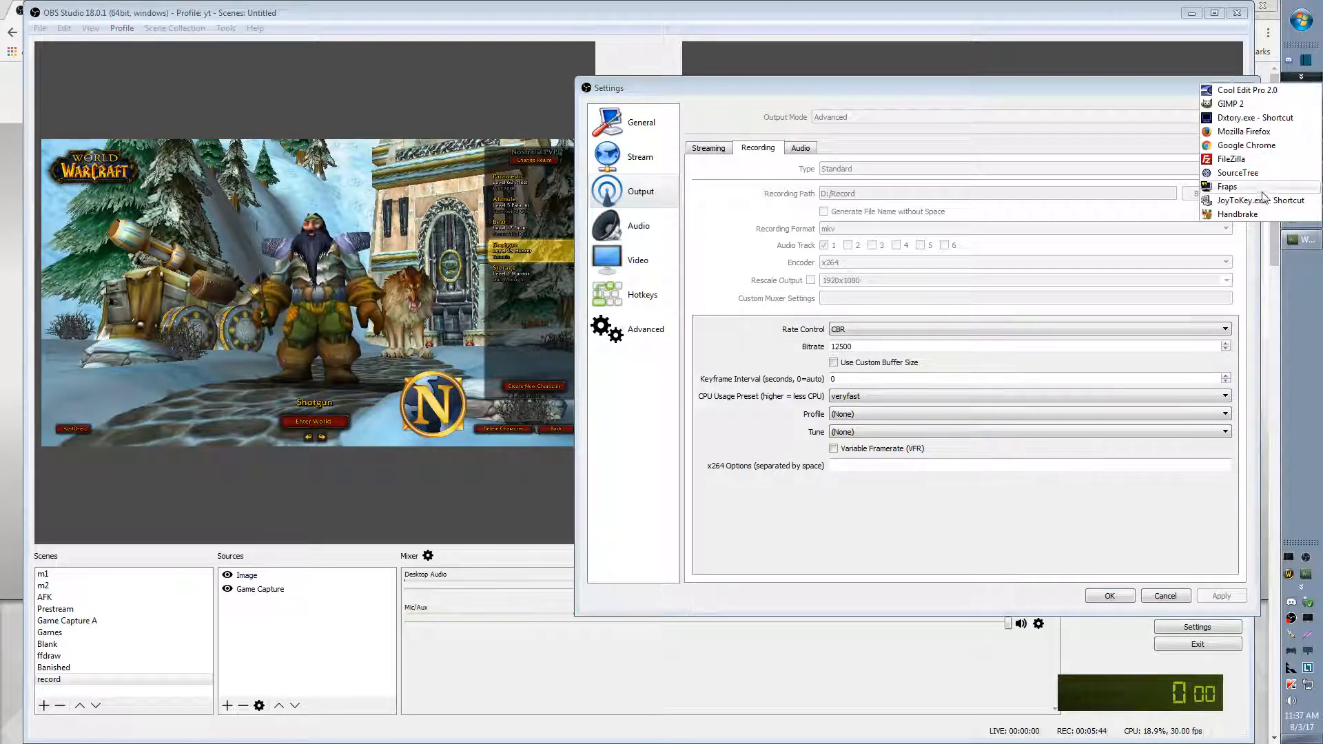
click(1276, 215)
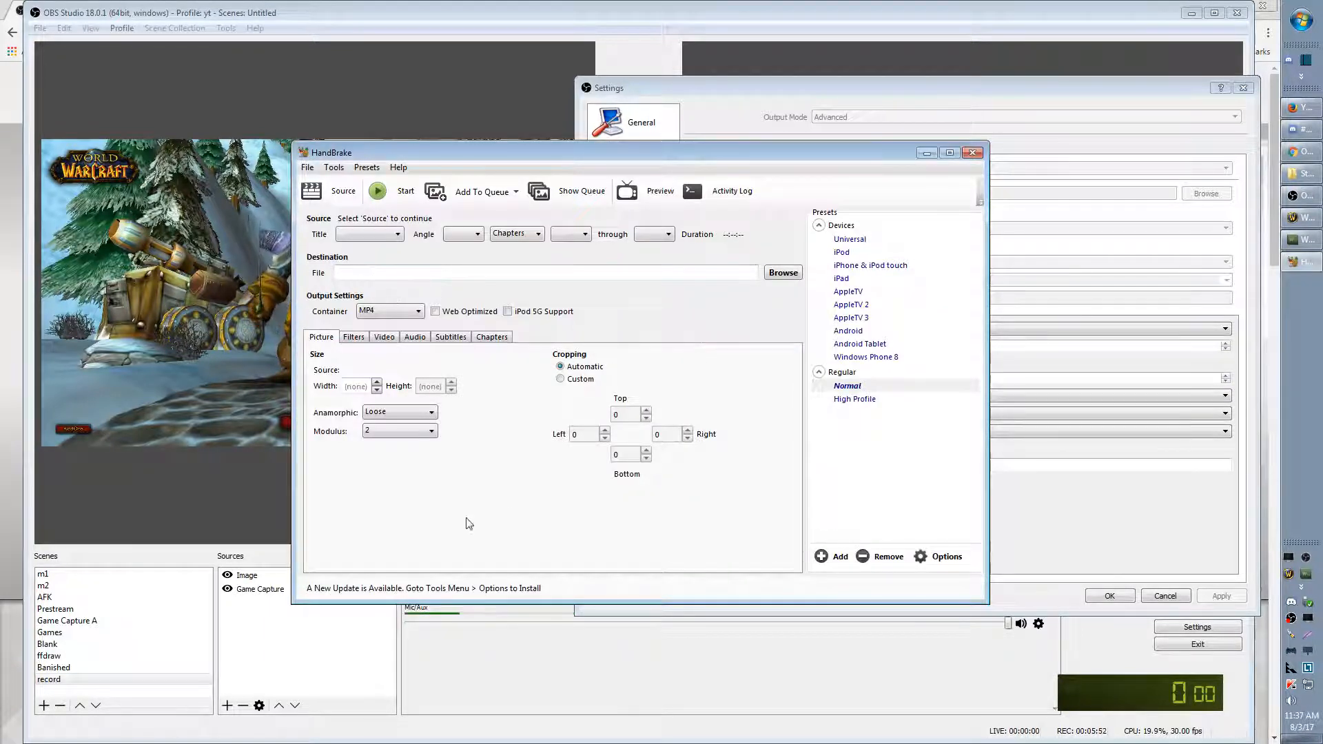
click(436, 311)
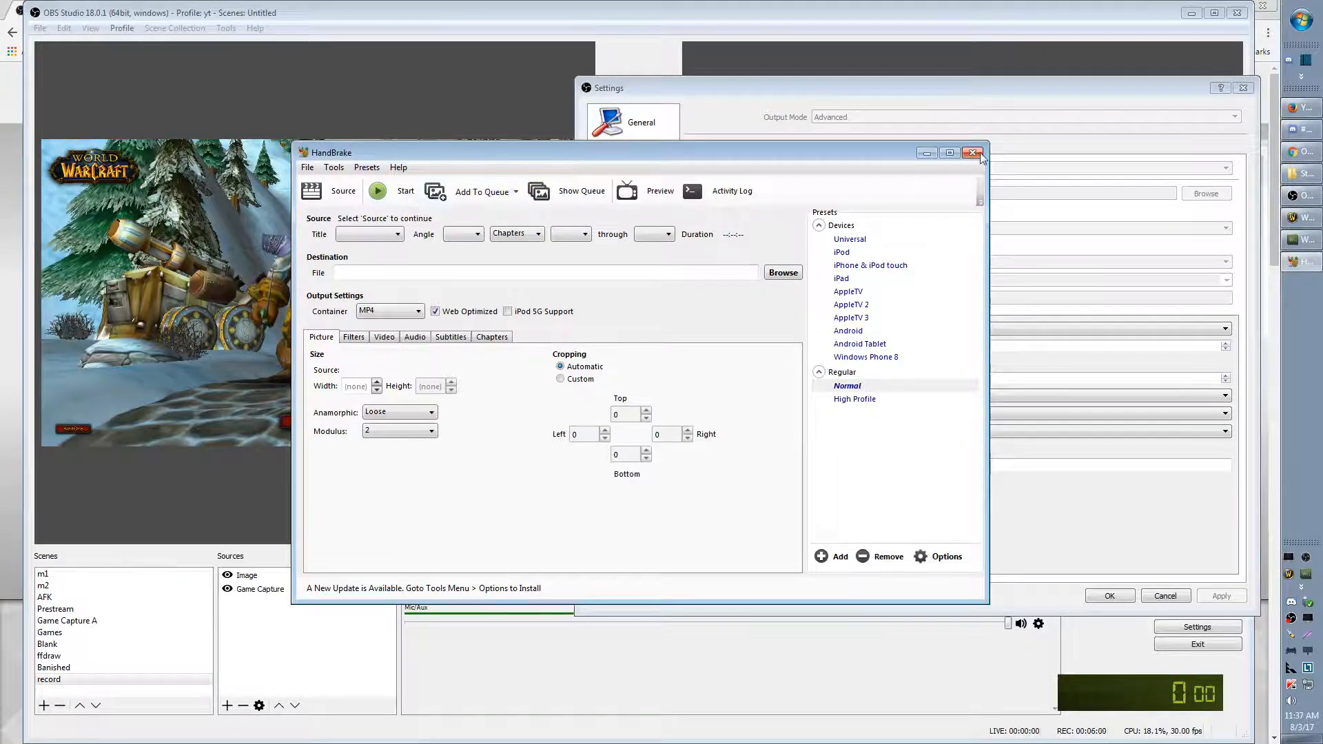
click(385, 336)
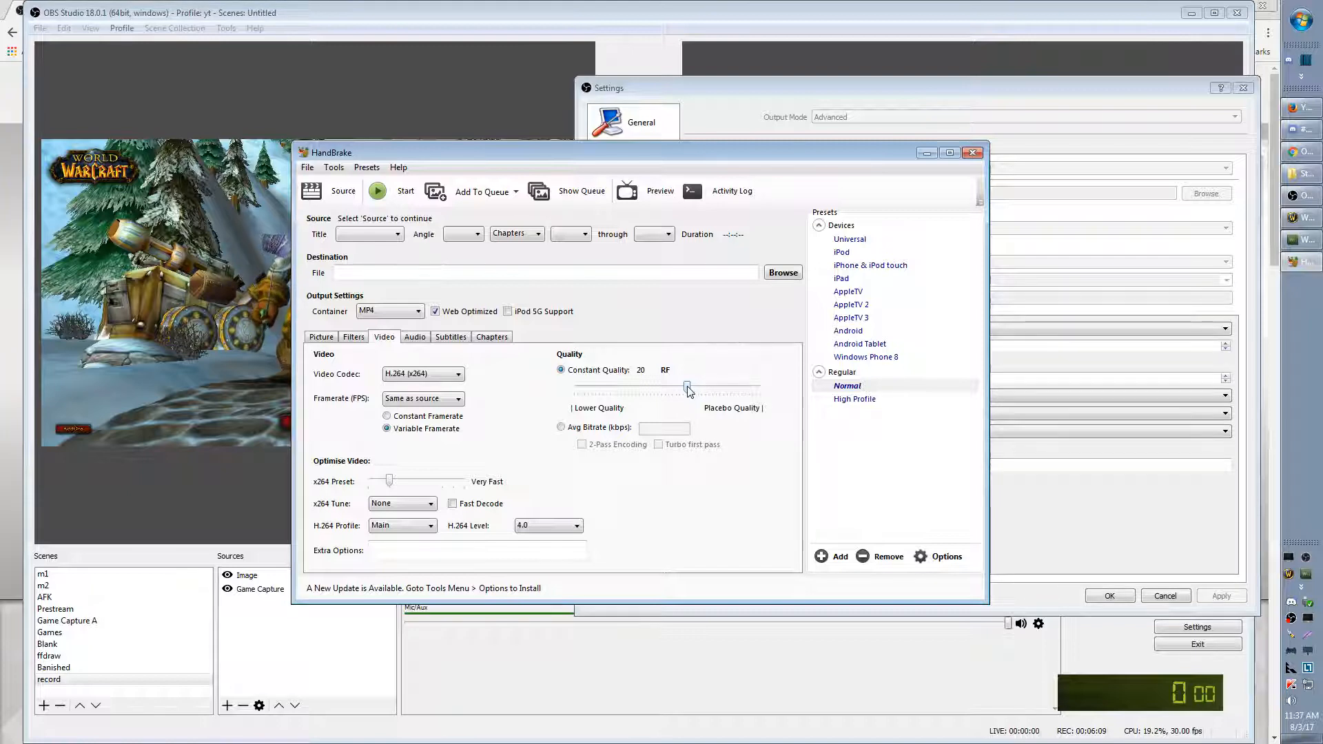
click(974, 154)
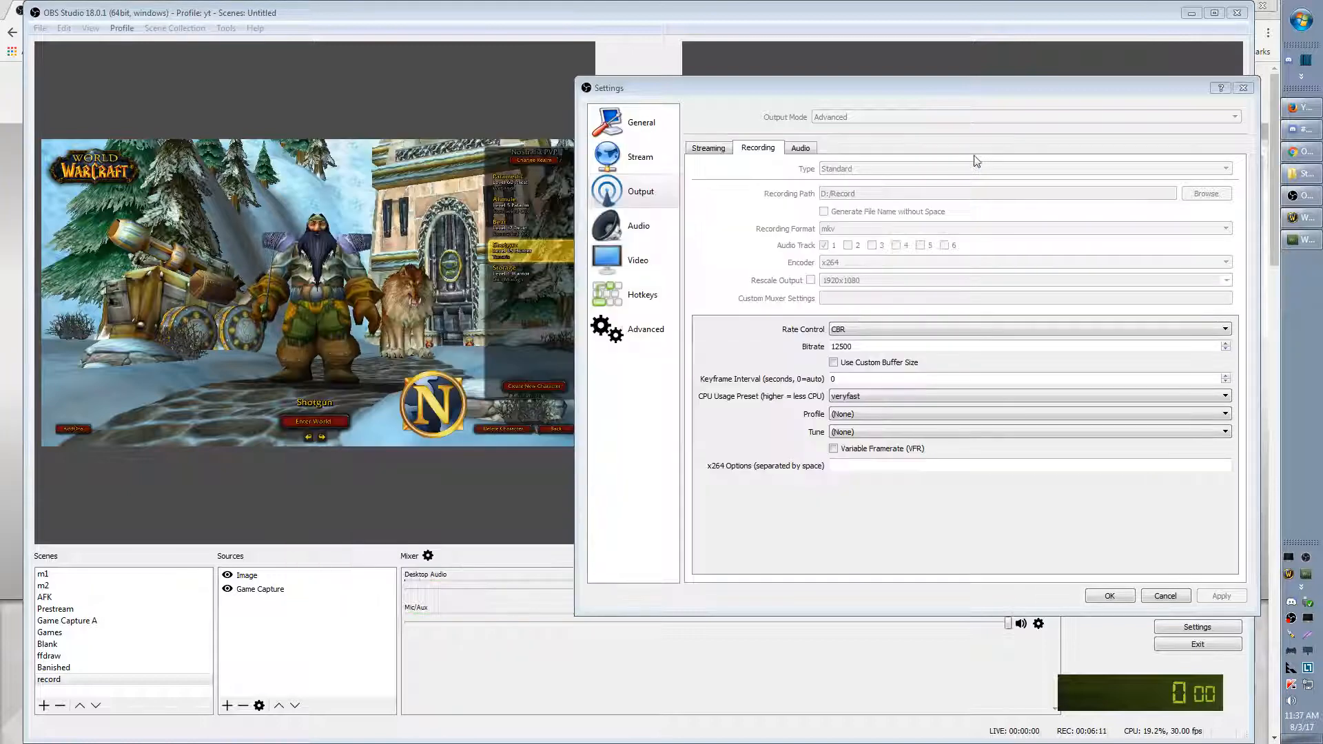
Examine the Video and Audio settings in OBS Studio, including the audio device options, and accept the settings.
click(632, 259)
click(637, 223)
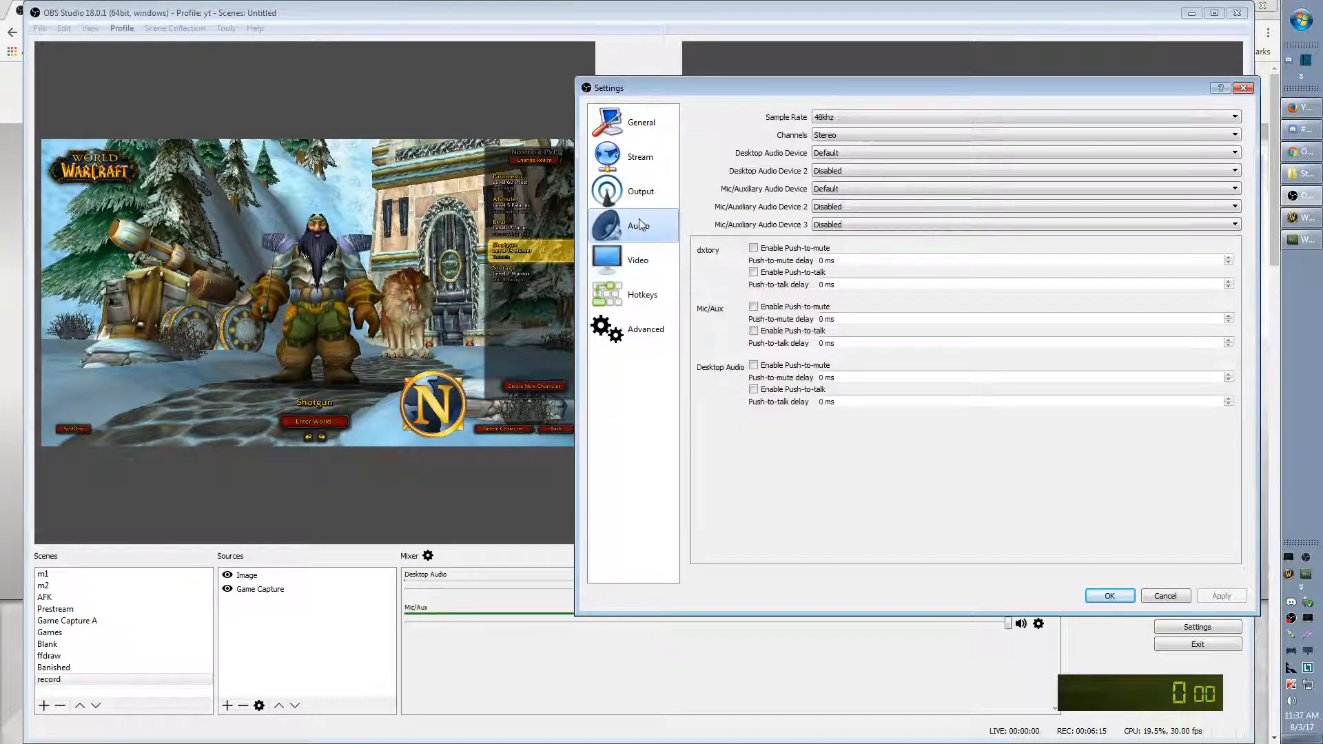
click(1104, 594)
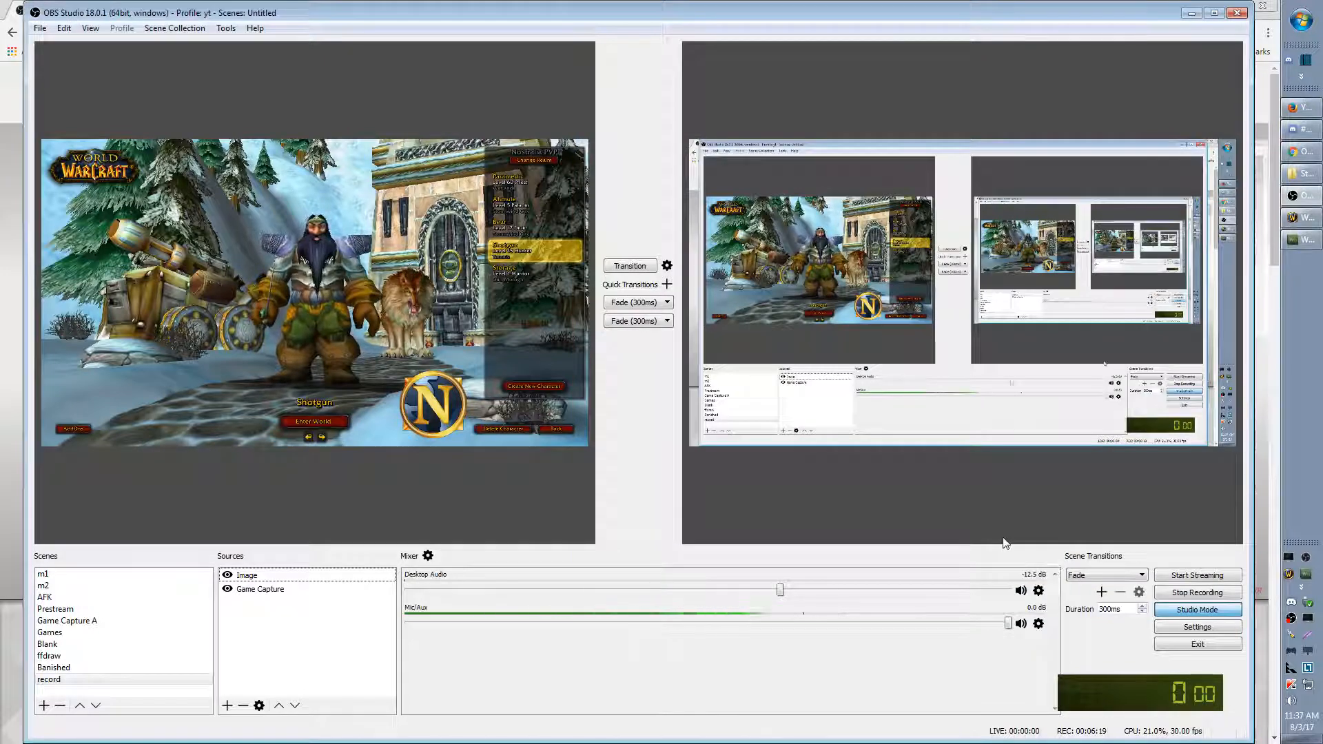